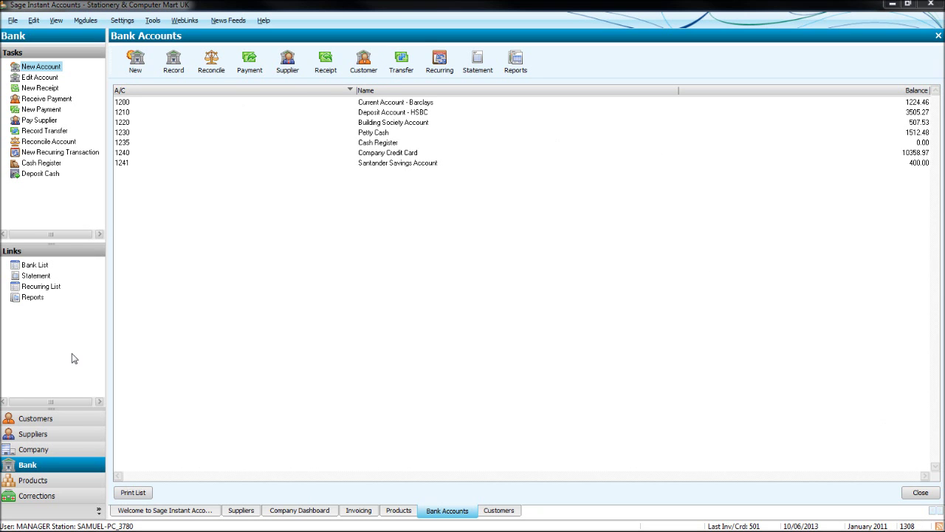
# Review the transaction activity on the Studio Designs supplier record, then close the record
pyautogui.click(80, 435)
pyautogui.doubleClick(293, 172)
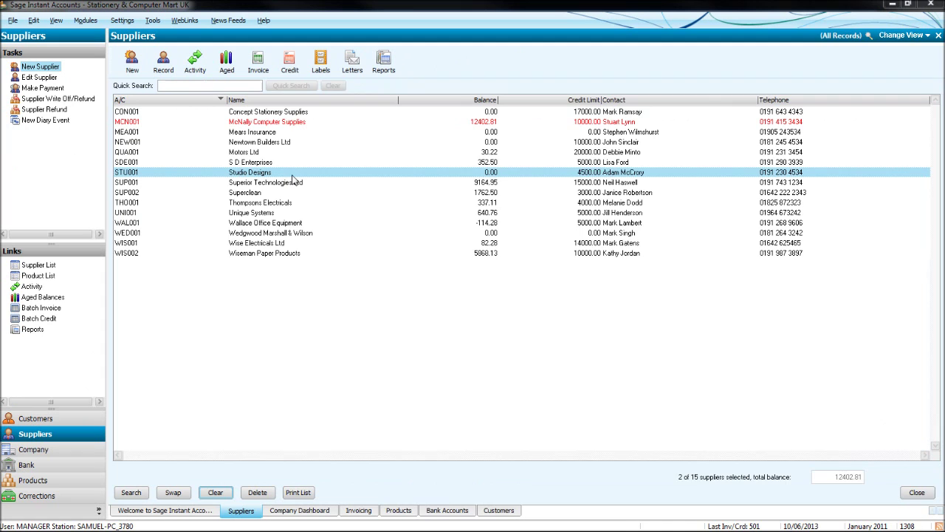
pyautogui.click(487, 113)
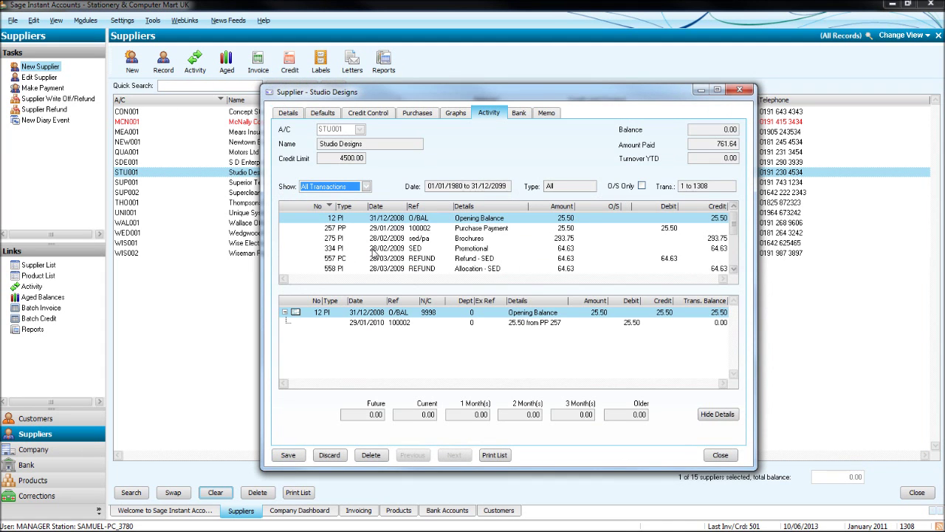
pyautogui.click(739, 89)
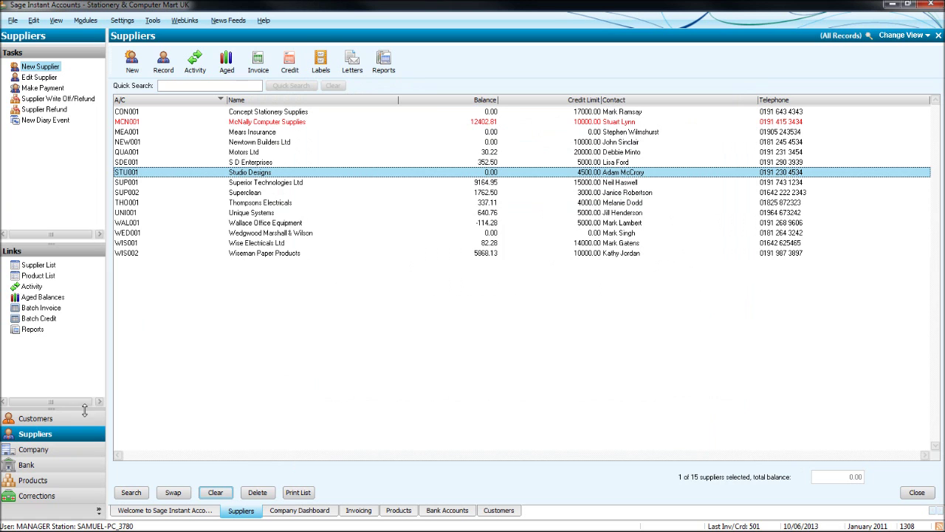
# Review the transaction activity on the Kinghorn & French customer record, then close the record
pyautogui.click(86, 418)
pyautogui.doubleClick(323, 254)
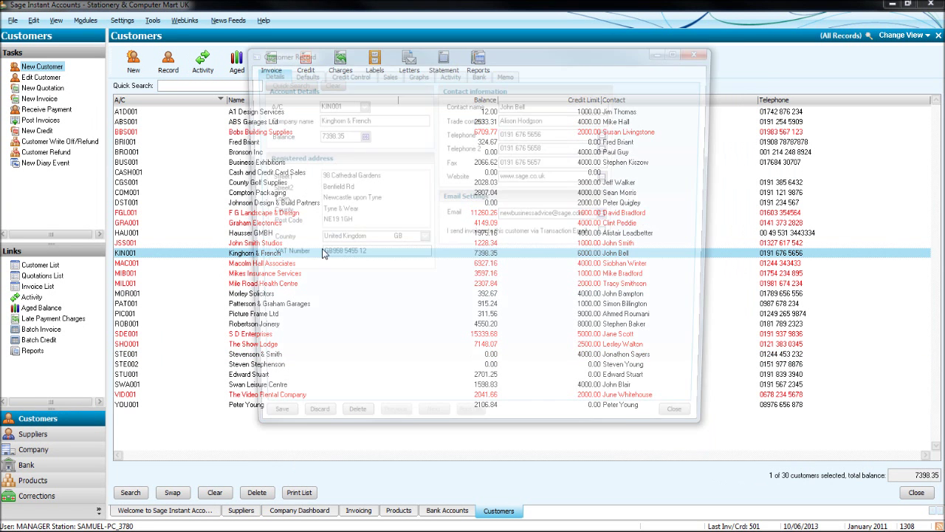
pyautogui.click(520, 280)
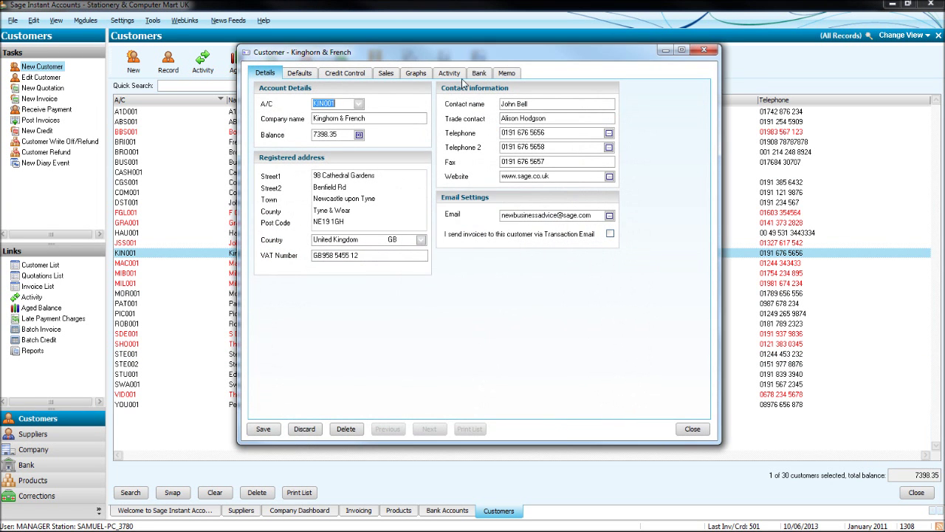
pyautogui.click(450, 73)
pyautogui.click(703, 49)
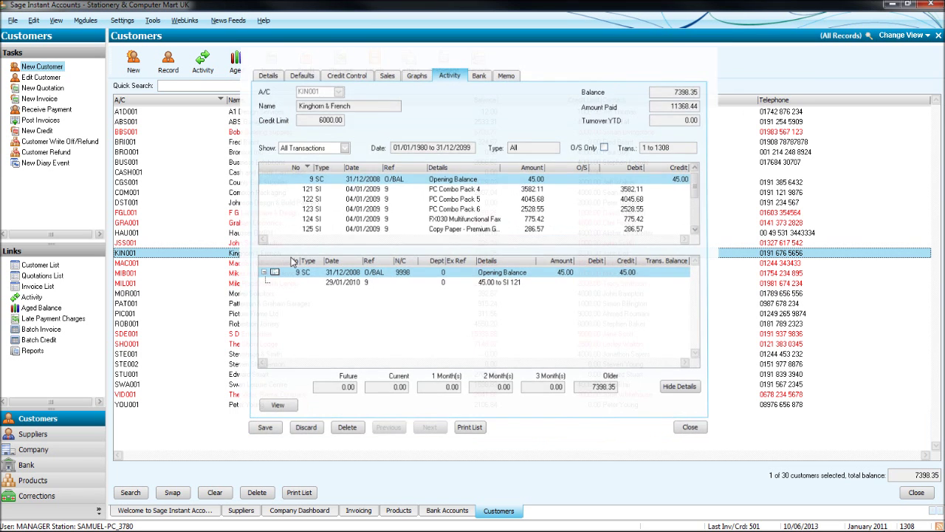
# Switch the Company view to the Nominal Ledger and review the Motor Vehicles account's activity, closing the record when done
pyautogui.click(34, 450)
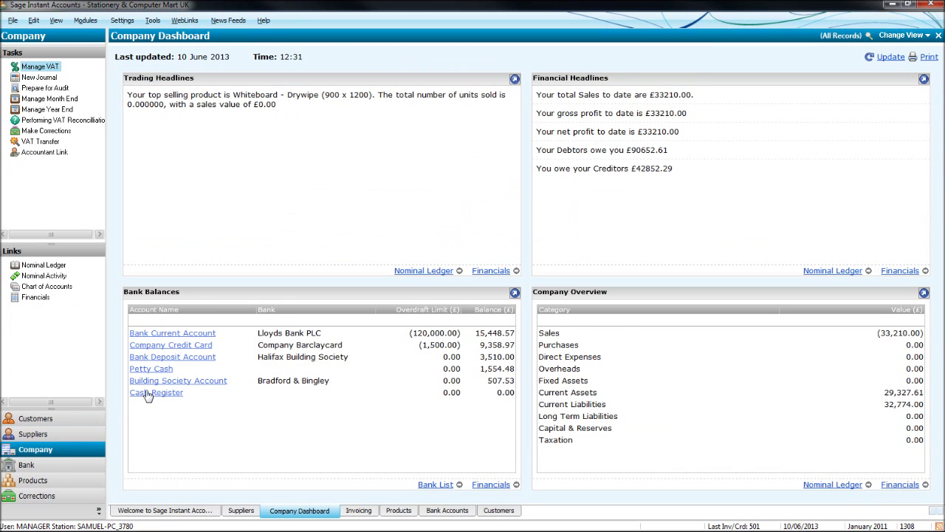
pyautogui.click(903, 35)
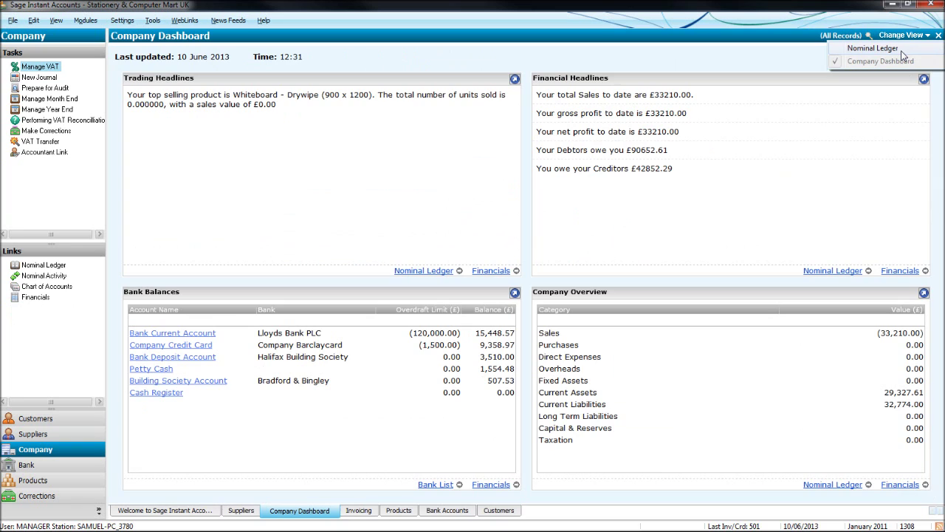
pyautogui.click(896, 48)
pyautogui.doubleClick(277, 198)
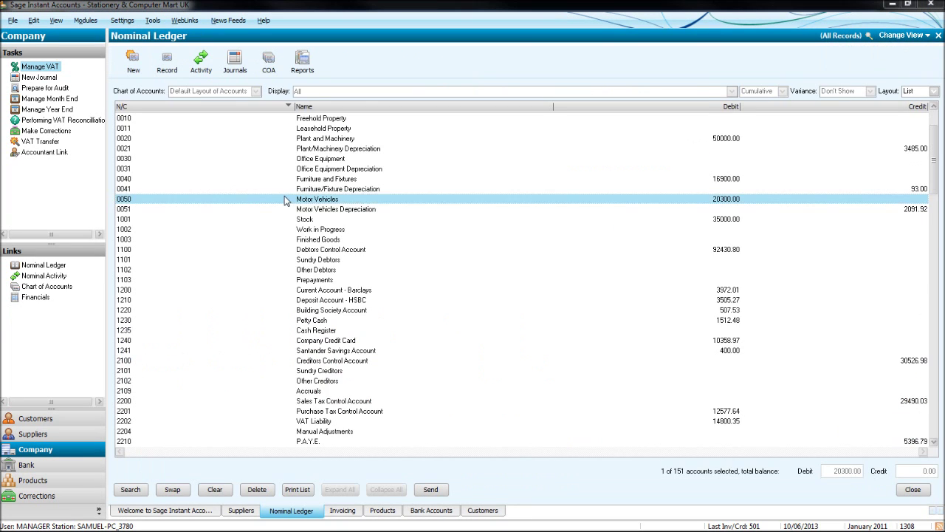
pyautogui.click(327, 94)
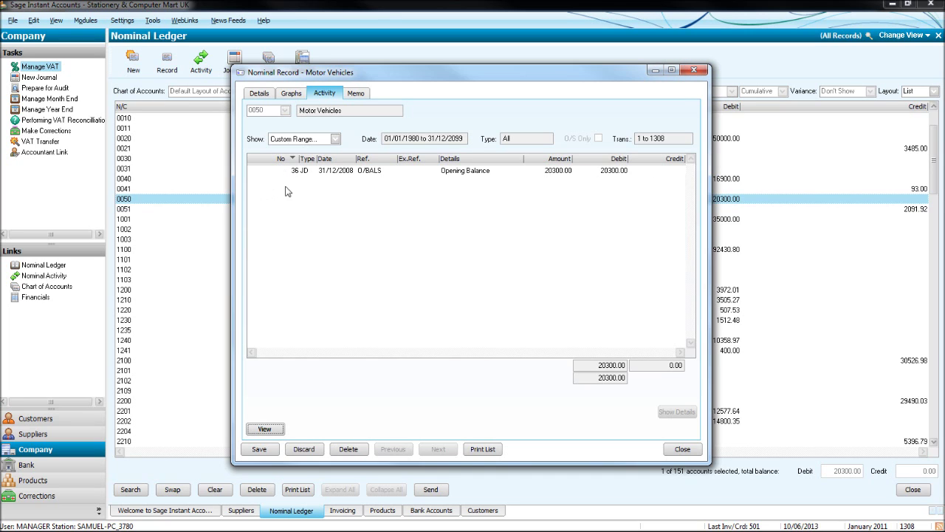
pyautogui.click(694, 71)
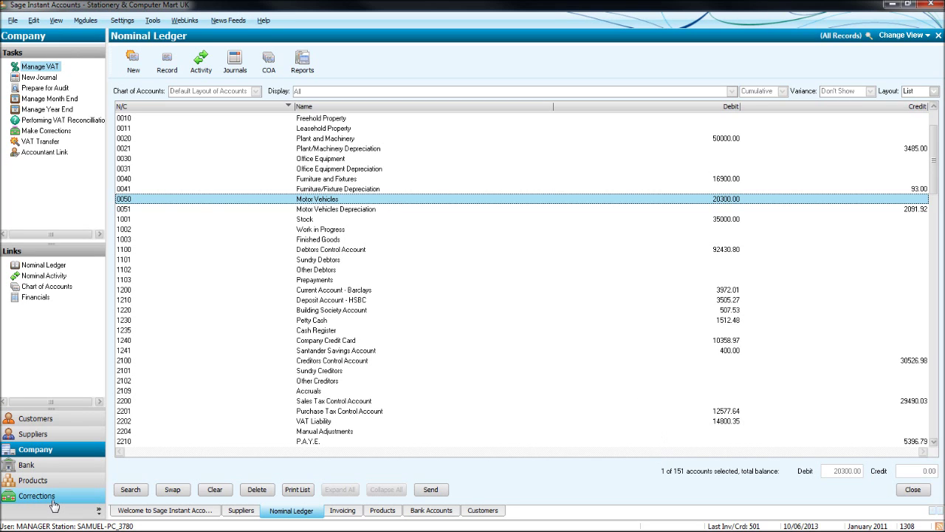
# Remove Corrections from the displayed module buttons and add it back
pyautogui.click(99, 517)
pyautogui.moveTo(207, 508)
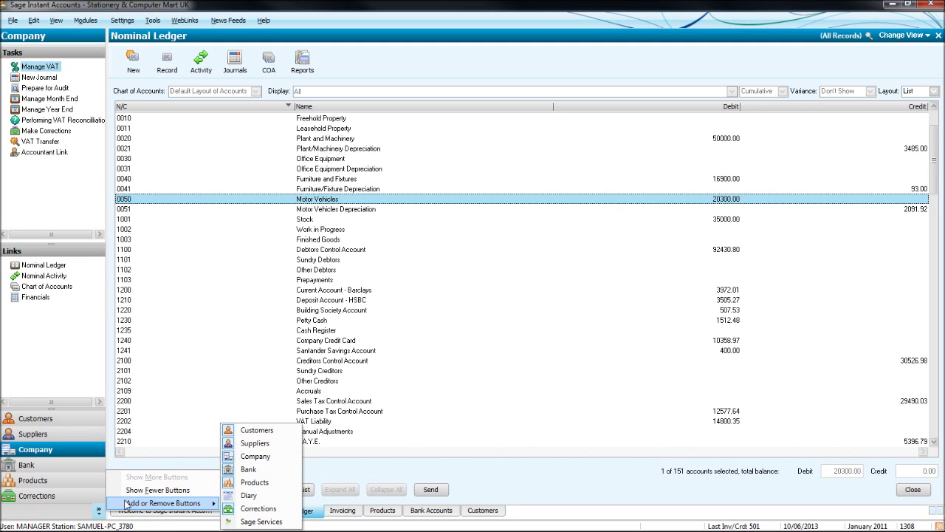
pyautogui.click(243, 508)
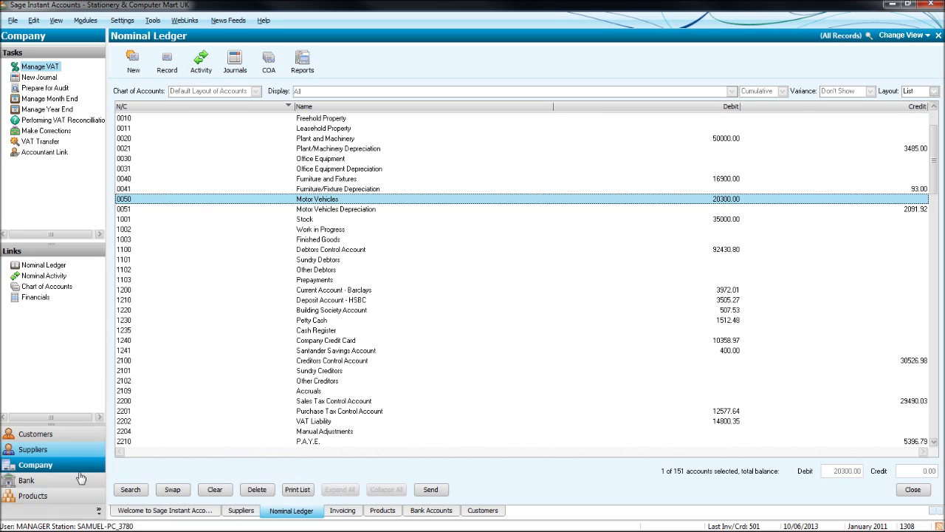
pyautogui.click(99, 509)
pyautogui.moveTo(135, 505)
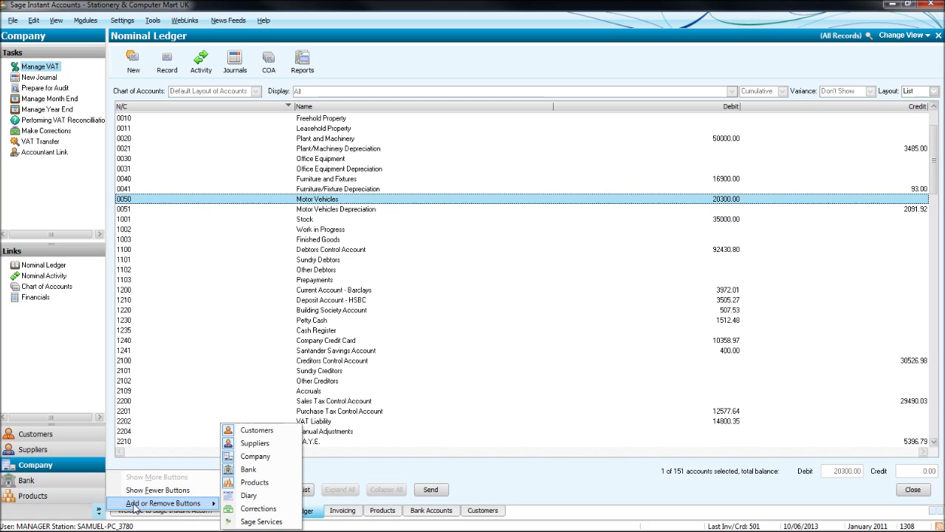
pyautogui.click(257, 509)
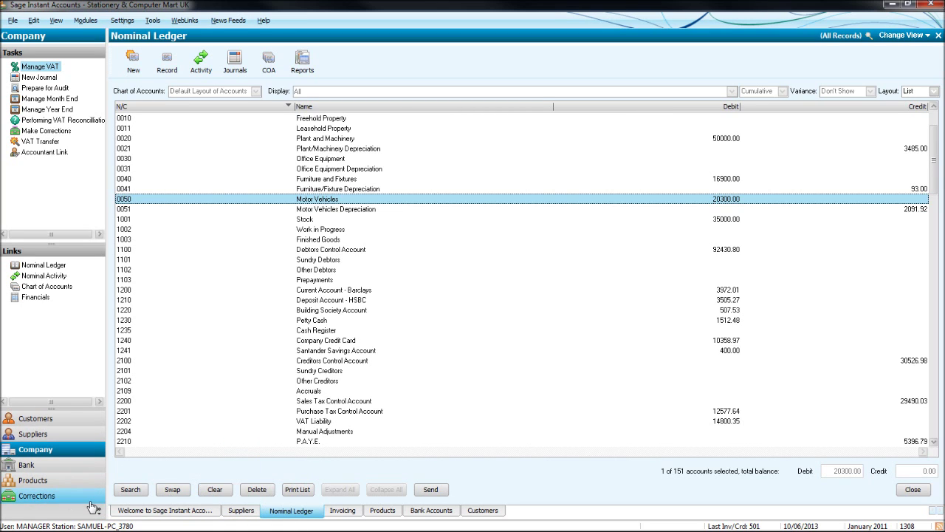
# Open Corrections through file maintenance, agreeing to close all other open windows
pyautogui.click(13, 21)
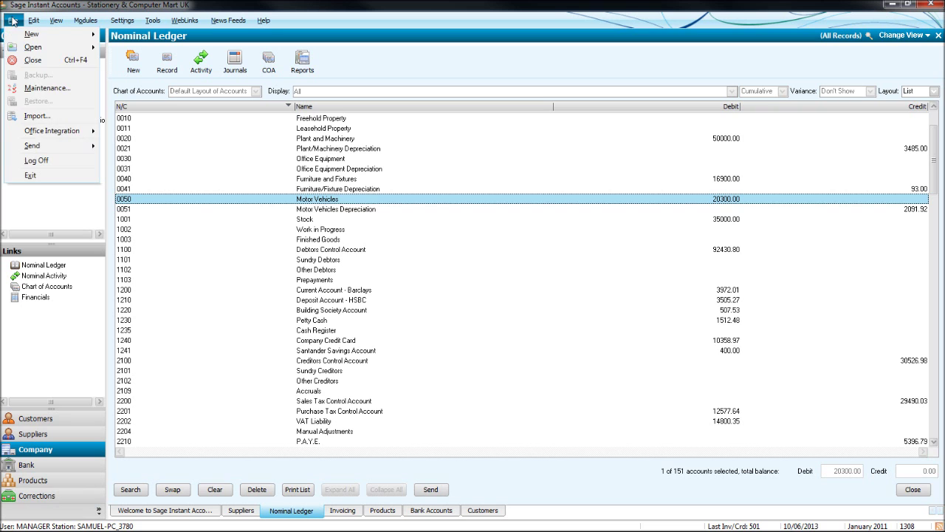
pyautogui.click(45, 88)
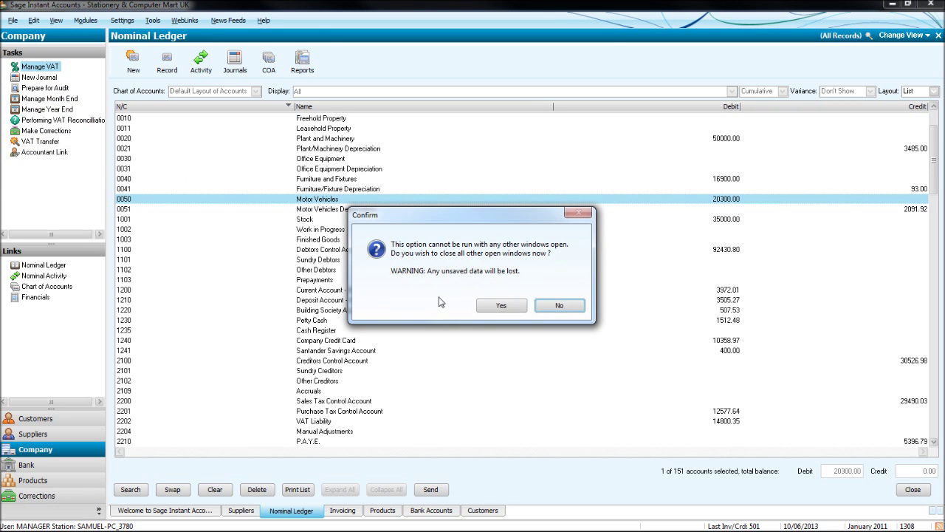
pyautogui.click(495, 305)
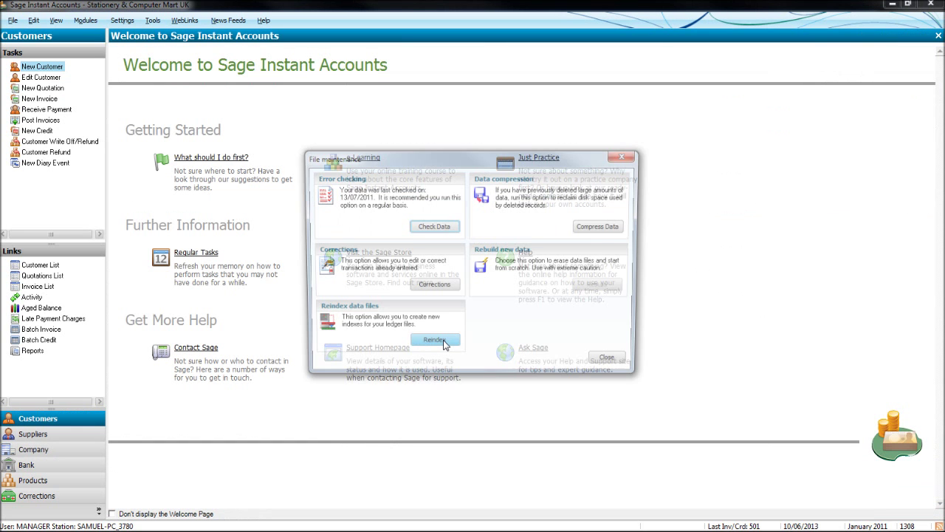
pyautogui.click(433, 286)
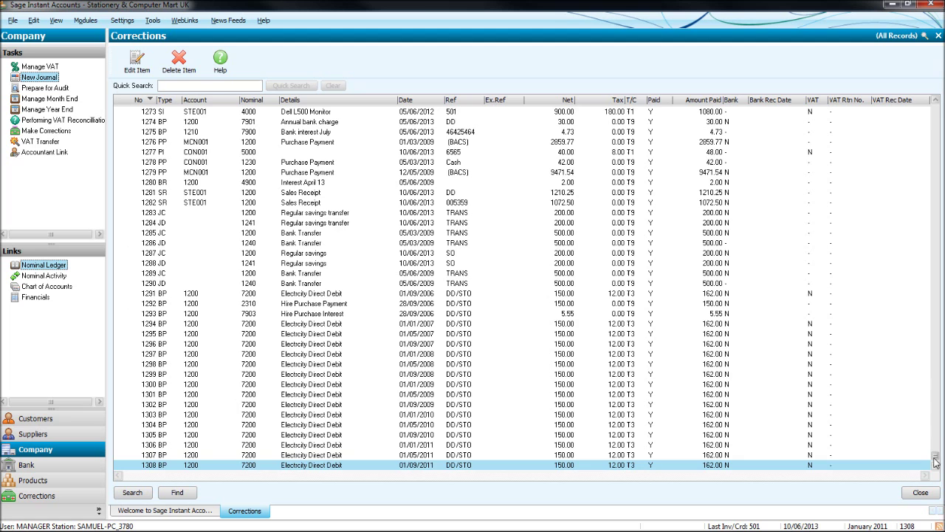
# Browse up and down the posted transactions in the Corrections list
pyautogui.press('Up')
pyautogui.press('Up')
pyautogui.press('Up')
pyautogui.press('Up')
pyautogui.press('Up')
pyautogui.press('Up')
pyautogui.press('Up')
pyautogui.press('Up')
pyautogui.press('Up')
pyautogui.press('Up')
pyautogui.press('Up')
pyautogui.press('Up')
pyautogui.press('Up')
pyautogui.press('Up')
pyautogui.press('Up')
pyautogui.press('Up')
pyautogui.press('Up')
pyautogui.press('Up')
pyautogui.press('Up')
pyautogui.press('Up')
pyautogui.press('Down')
pyautogui.press('Down')
pyautogui.press('Down')
pyautogui.press('Down')
pyautogui.press('Down')
pyautogui.press('Down')
pyautogui.press('Down')
pyautogui.press('Down')
pyautogui.press('Down')
pyautogui.press('Down')
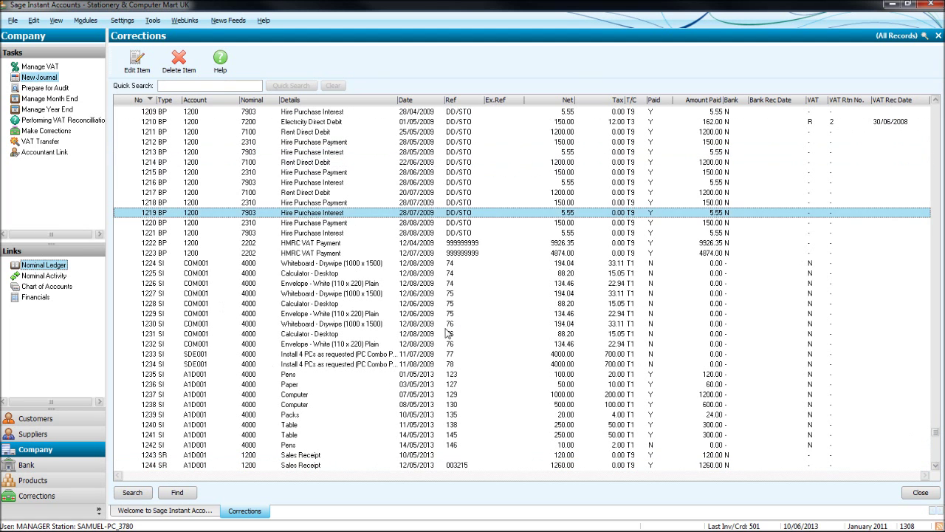
# Find transaction 1000 by searching on Transaction Number with match set to Any, then close the search
pyautogui.click(178, 492)
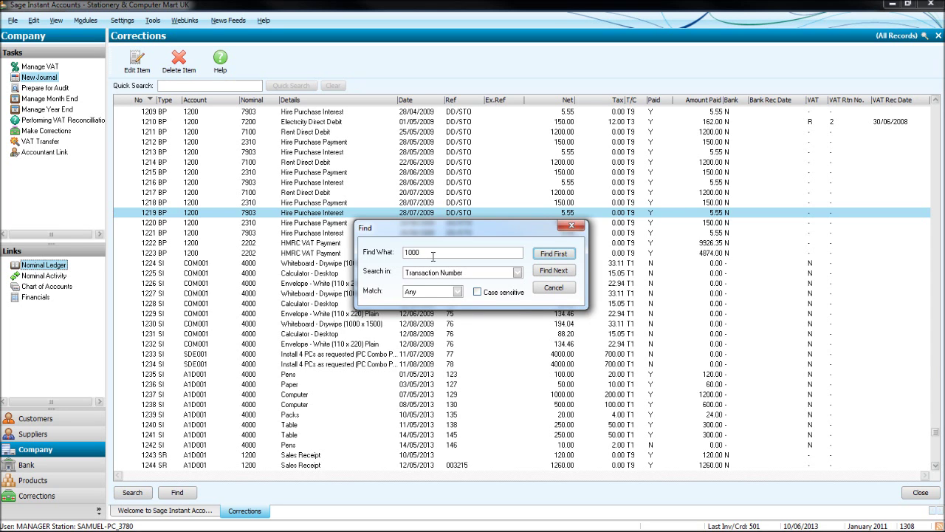
pyautogui.press('Return')
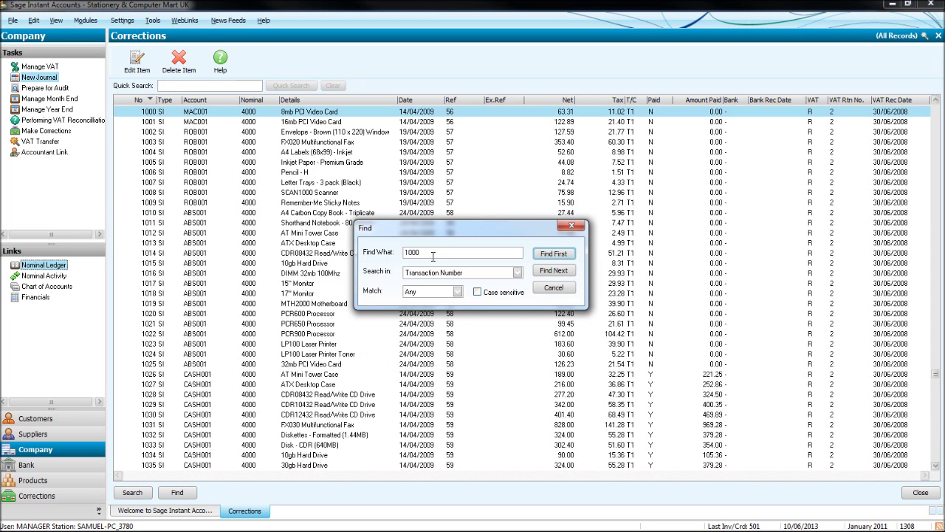
pyautogui.click(572, 226)
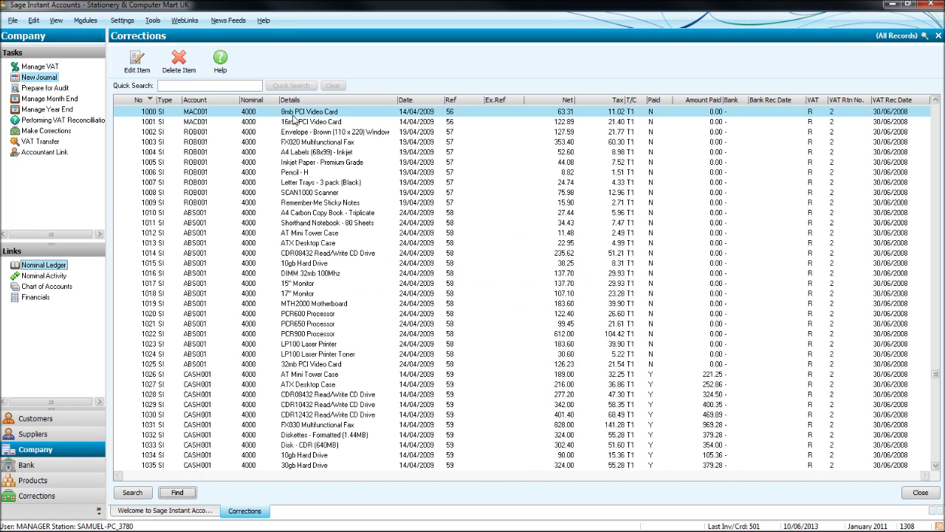
# Open transaction 1000 for editing, accepting the prior-year and disputed-item warnings, and inspect the sales invoice's account, reference and due date fields
pyautogui.click(144, 72)
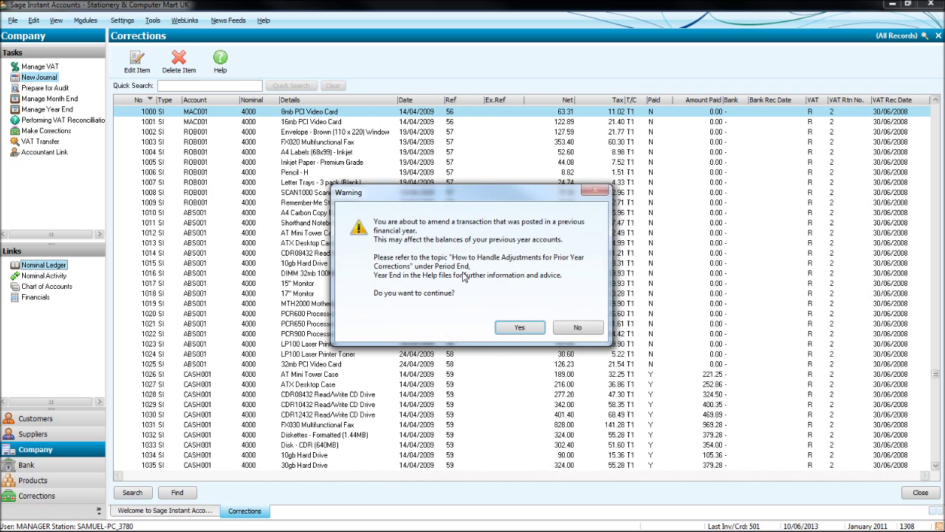
pyautogui.click(518, 332)
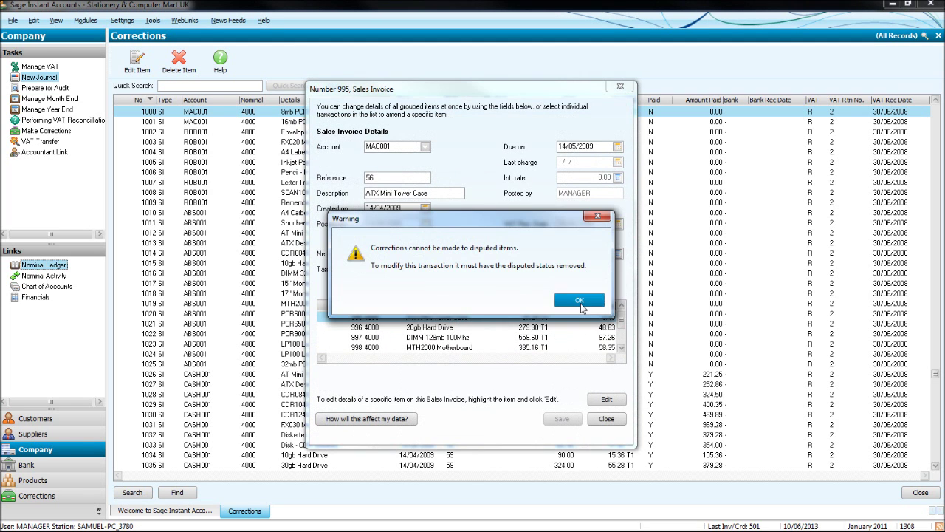
pyautogui.click(580, 304)
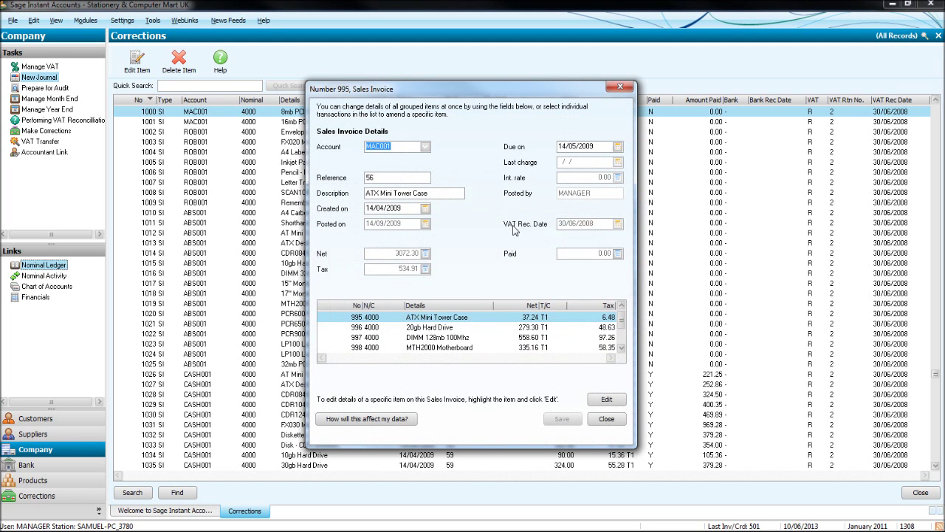
pyautogui.click(426, 147)
pyautogui.click(429, 149)
pyautogui.click(387, 177)
pyautogui.click(608, 151)
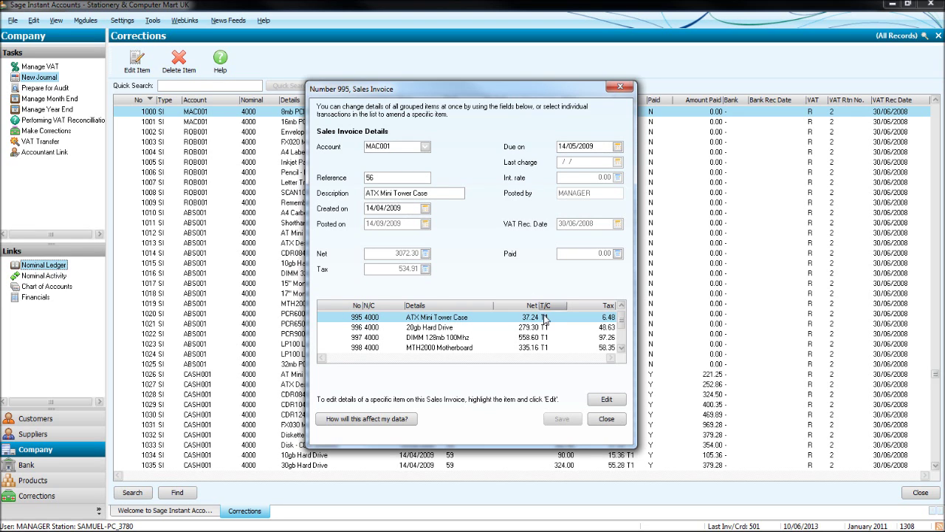
# Inspect the details of the invoice's ATX Mini Tower Case item, then exit both the item and the invoice without saving
pyautogui.click(606, 399)
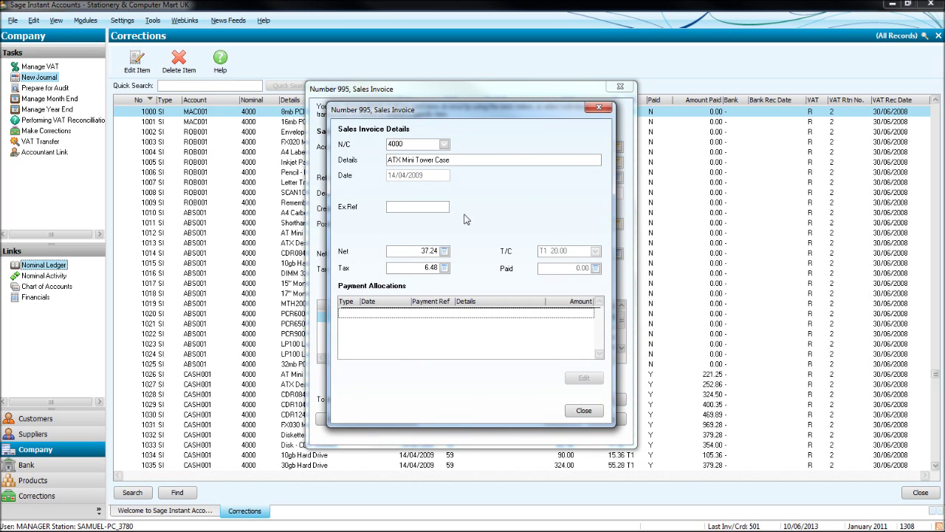
pyautogui.click(599, 107)
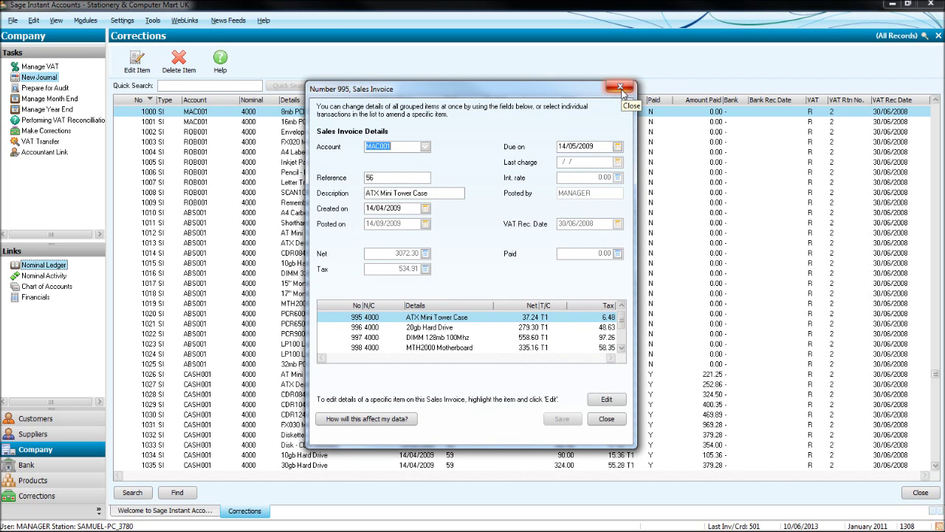
pyautogui.click(621, 88)
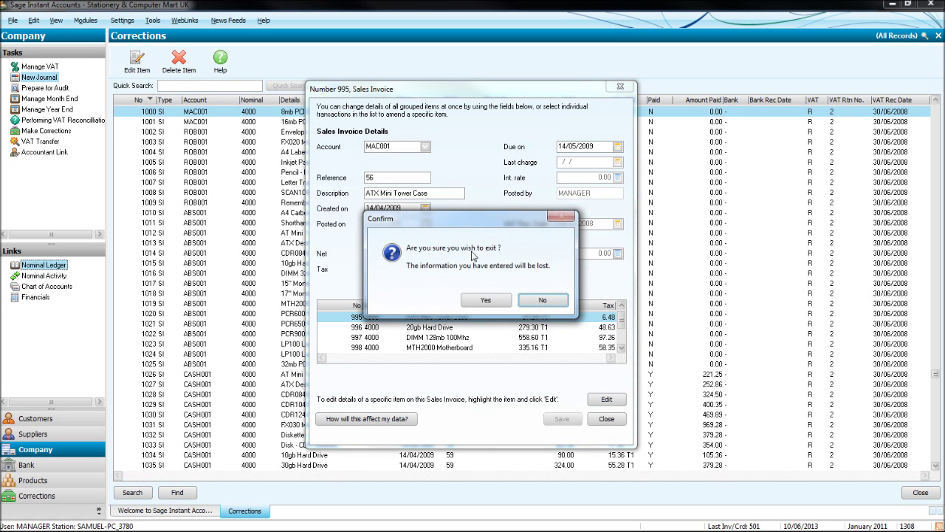
pyautogui.click(509, 302)
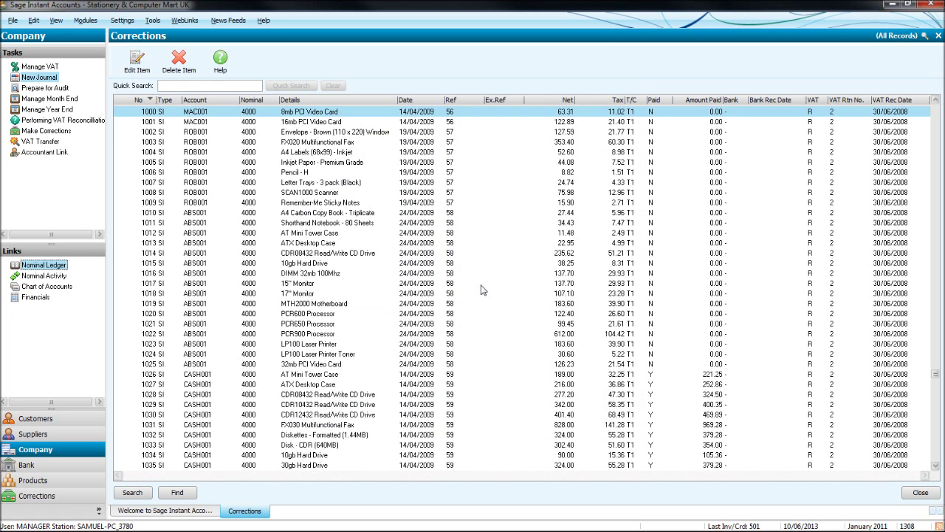
# Open transaction 1000 for deletion, review its sales invoice details, and exit without deleting it
pyautogui.click(190, 63)
pyautogui.click(519, 329)
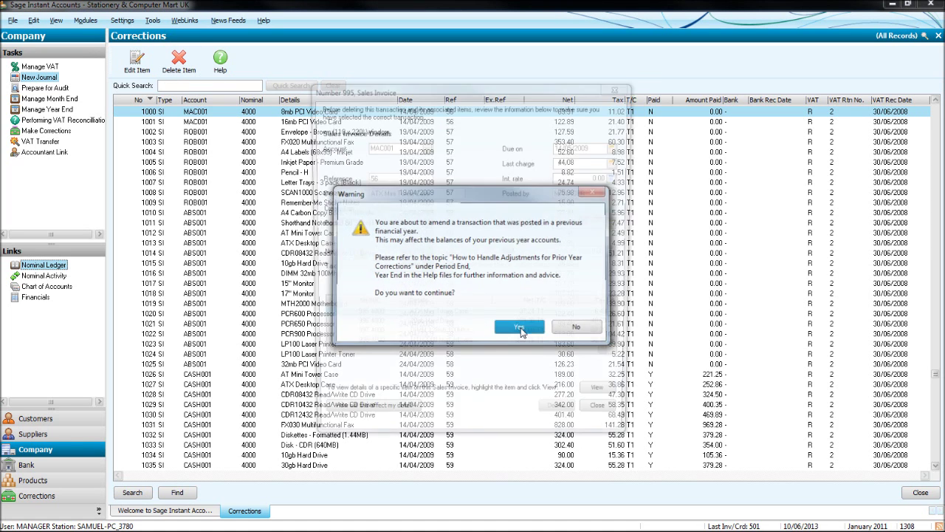
pyautogui.click(591, 308)
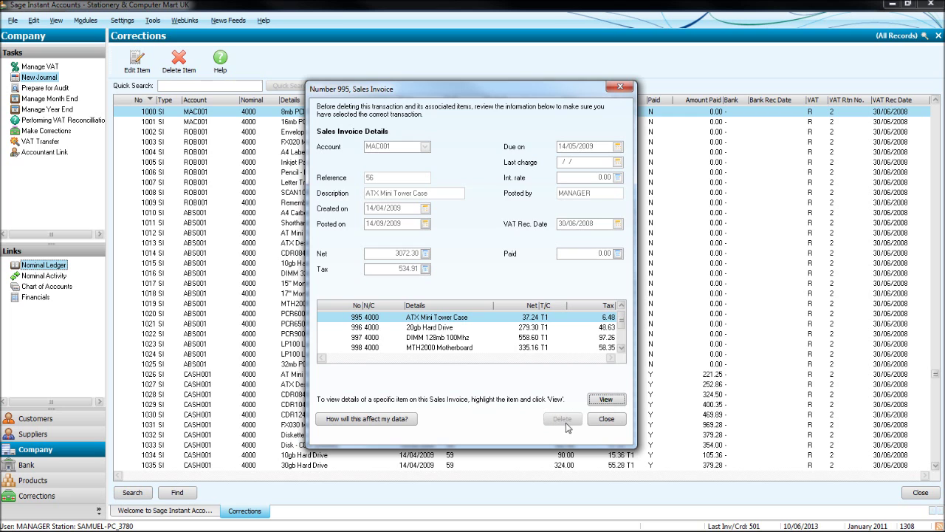
pyautogui.click(611, 94)
pyautogui.click(485, 298)
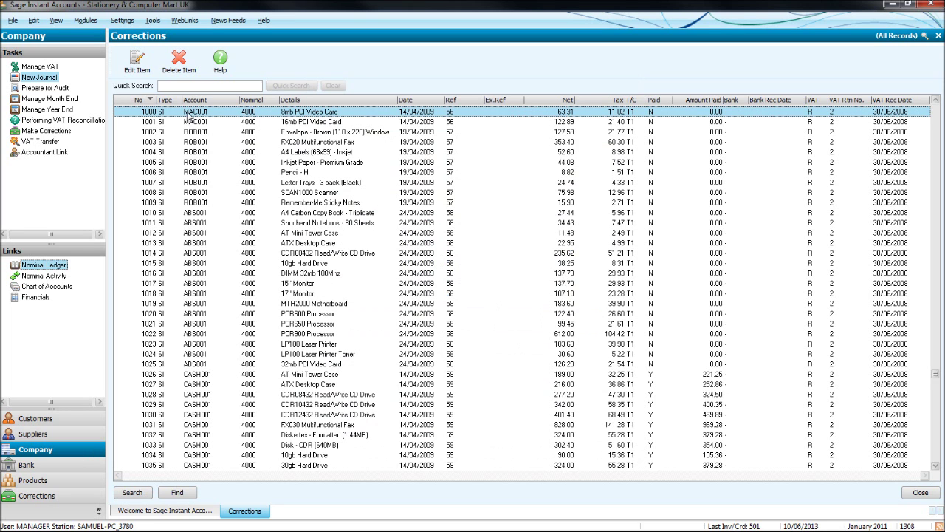
# Browse the posted transactions in Corrections from number 1004 down to number 1054
pyautogui.click(188, 154)
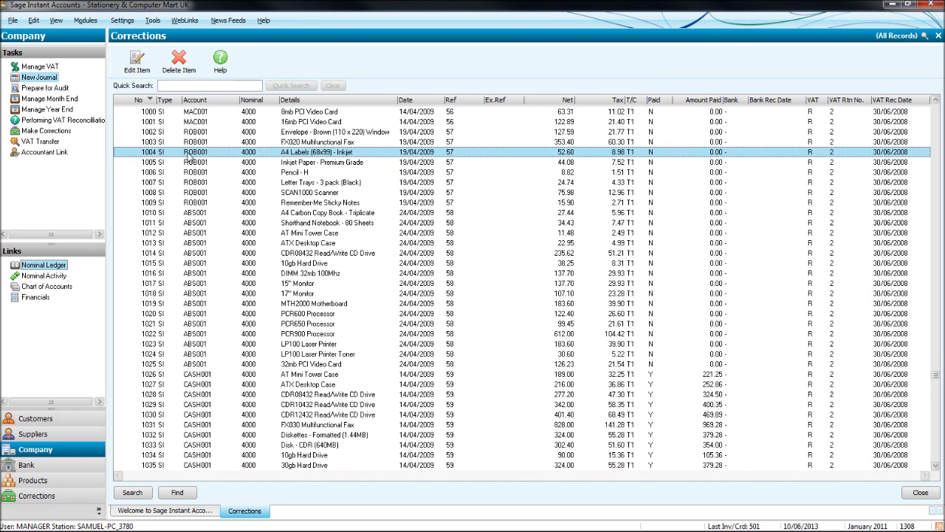
pyautogui.press('Down')
pyautogui.press('Down')
pyautogui.press('Down')
pyautogui.press('Down')
pyautogui.press('Down')
pyautogui.press('Down')
pyautogui.press('Down')
pyautogui.press('Down')
pyautogui.press('Down')
pyautogui.press('Down')
pyautogui.press('Down')
pyautogui.press('Down')
pyautogui.press('Down')
pyautogui.press('Down')
pyautogui.press('Down')
pyautogui.press('Down')
pyautogui.press('Down')
pyautogui.press('Down')
pyautogui.press('Down')
pyautogui.press('Down')
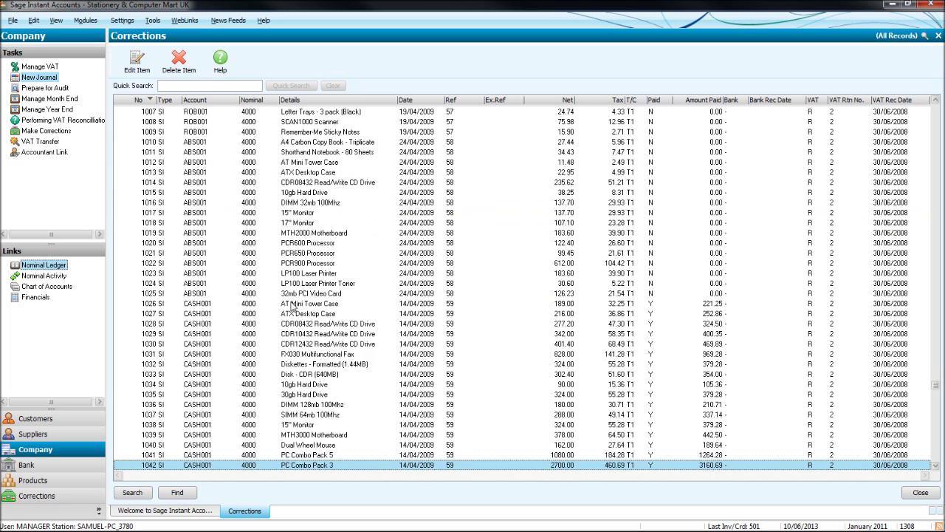
pyautogui.press('Down')
pyautogui.press('Down')
pyautogui.press('Down')
pyautogui.press('Down')
pyautogui.press('Down')
pyautogui.press('Down')
# Find the first transaction containing 100 in the Net Amount field, with match set to Any
pyautogui.click(177, 492)
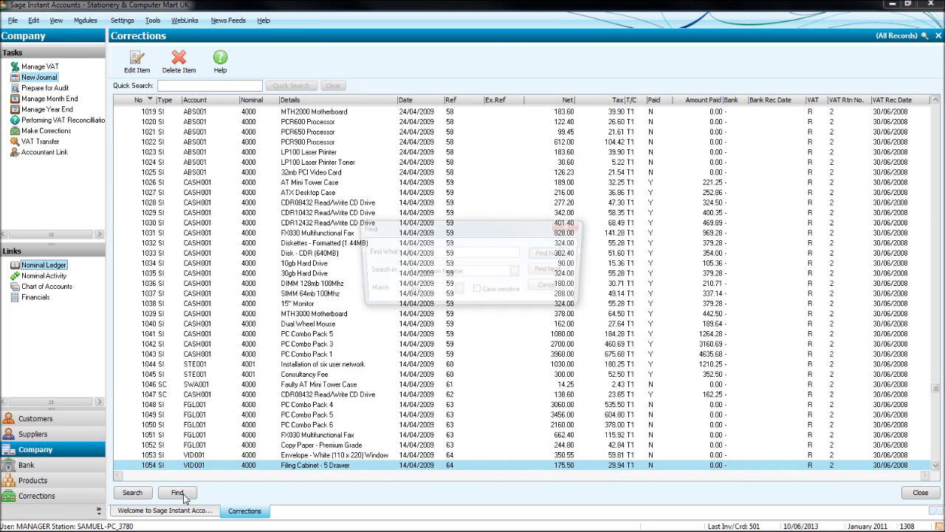
pyautogui.click(473, 274)
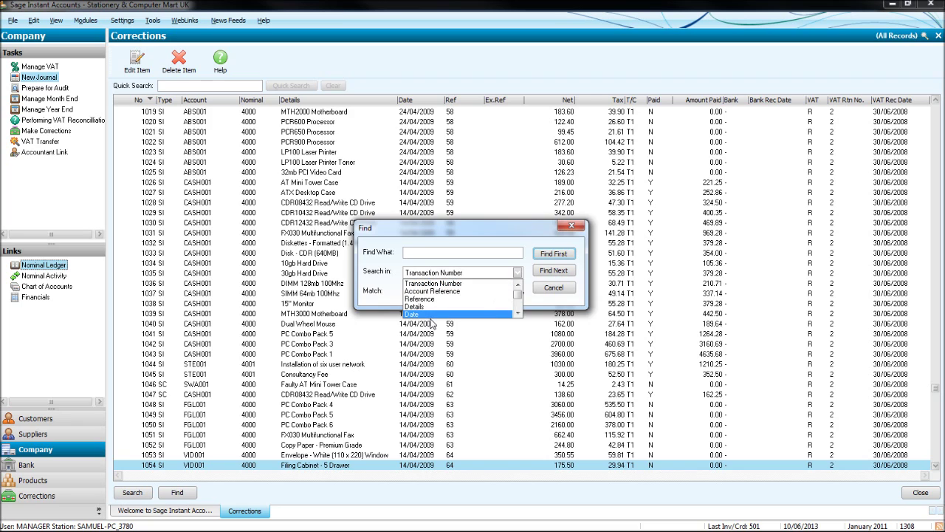
pyautogui.click(434, 315)
pyautogui.click(452, 251)
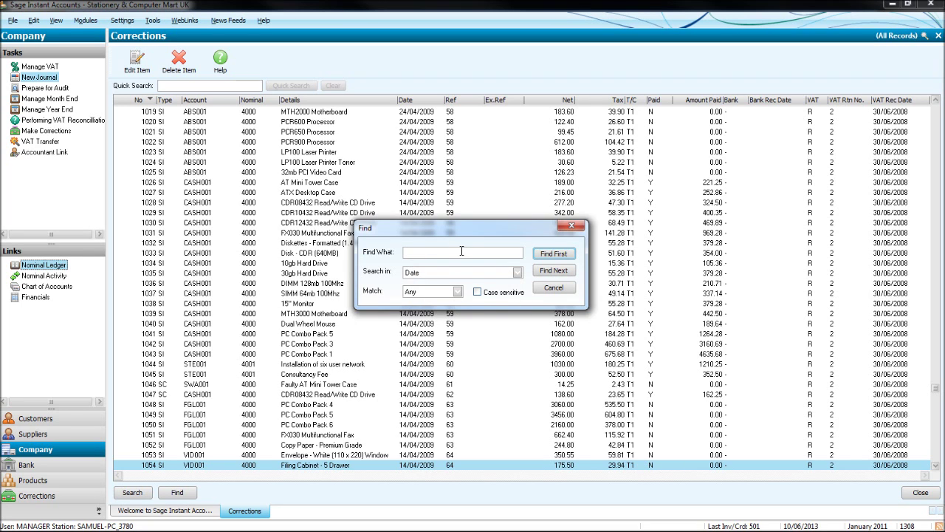
pyautogui.click(469, 272)
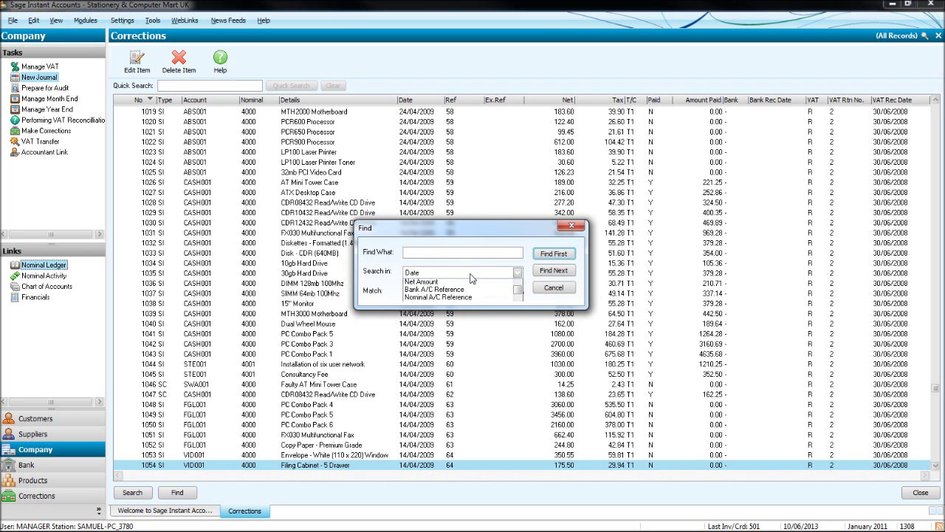
pyautogui.click(519, 287)
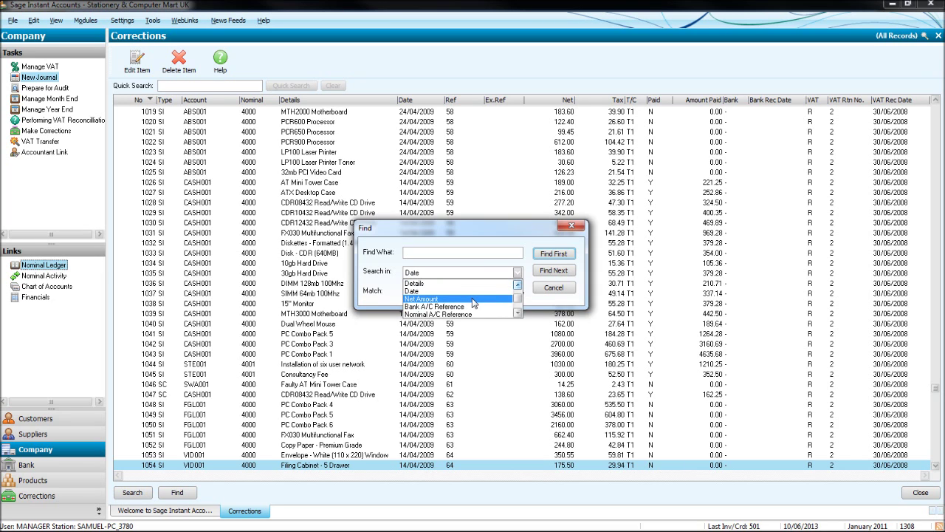
pyautogui.click(473, 299)
pyautogui.click(462, 252)
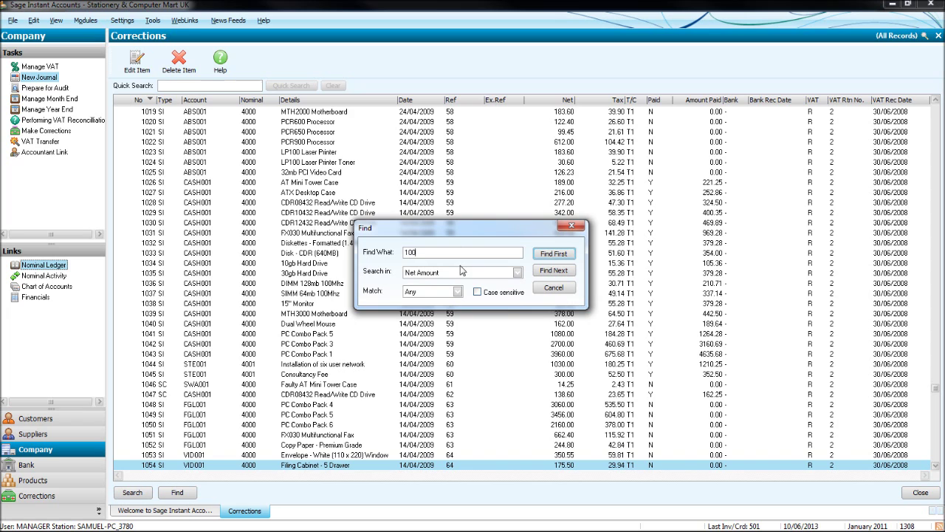
pyautogui.click(538, 255)
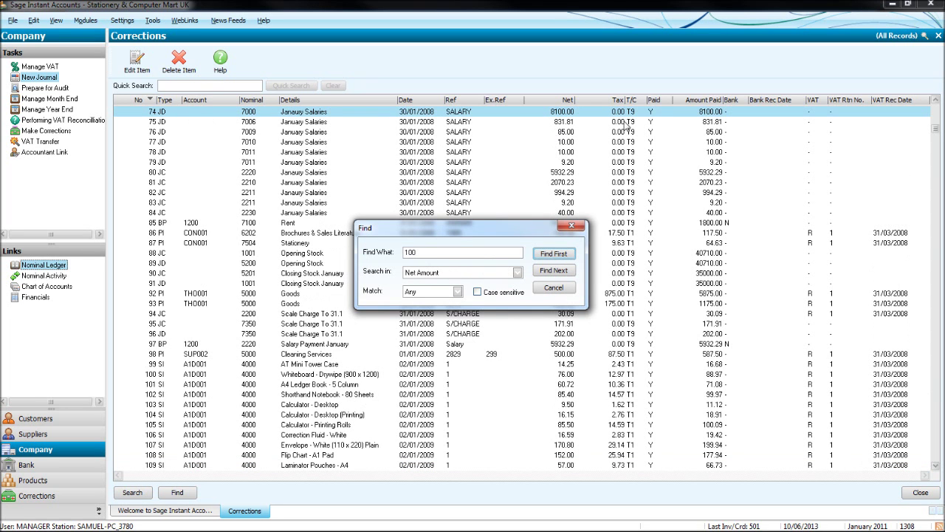
# Step through the following Net Amount matches for 100, restarting once from the first match
pyautogui.click(567, 271)
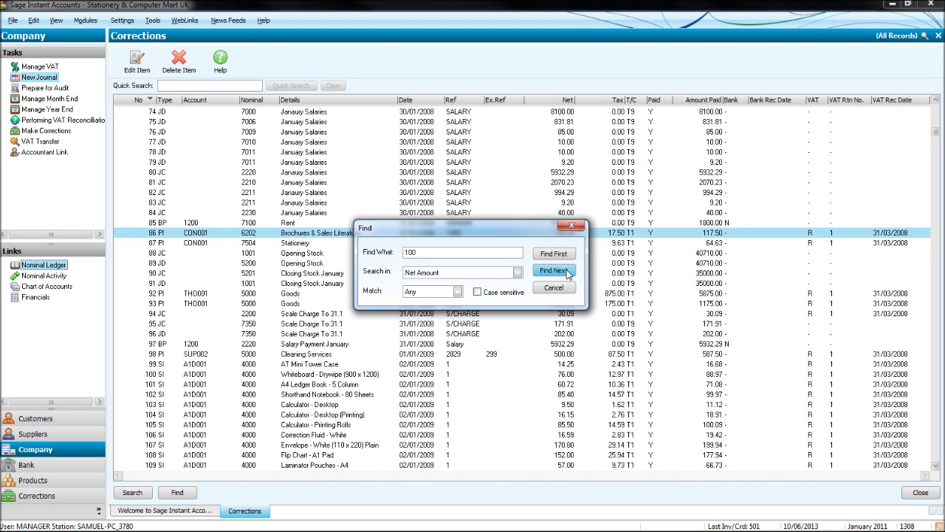
pyautogui.click(567, 271)
pyautogui.click(567, 271)
pyautogui.click(567, 271)
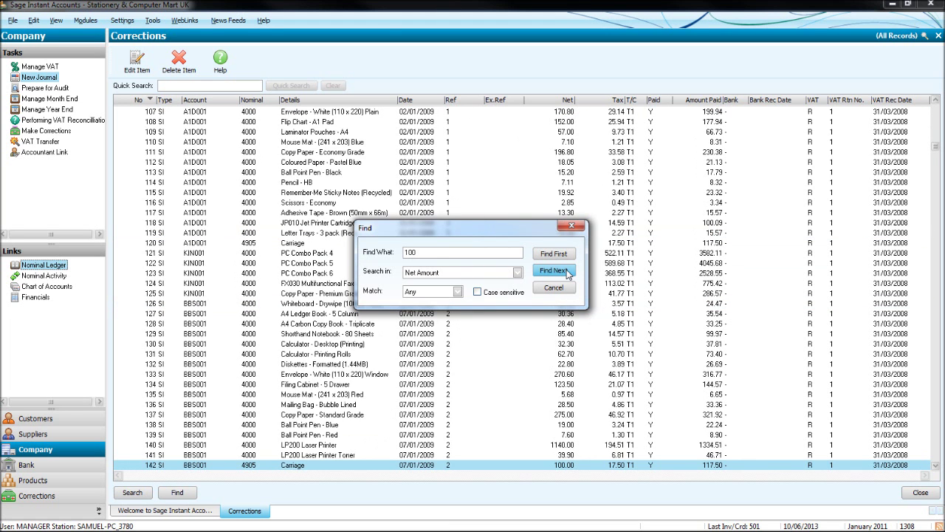
pyautogui.click(567, 271)
pyautogui.click(565, 257)
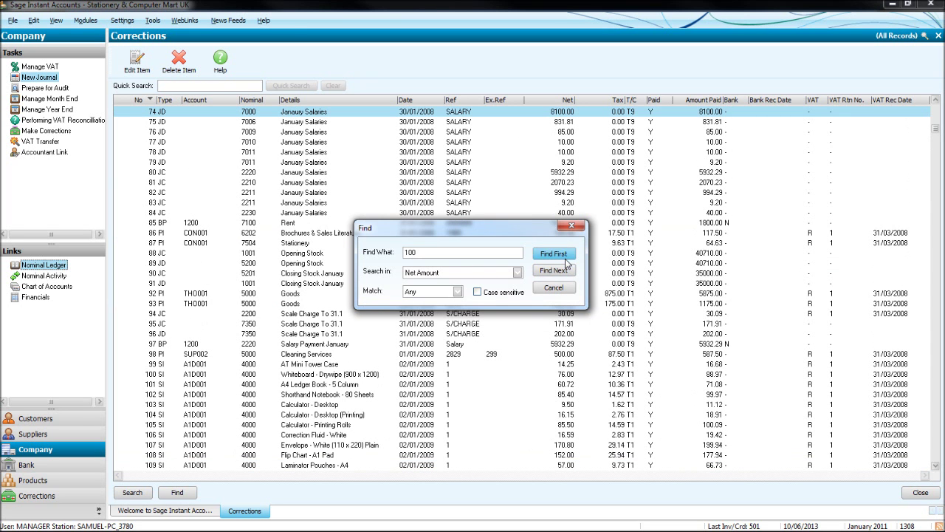
pyautogui.click(565, 270)
pyautogui.click(565, 270)
pyautogui.click(564, 270)
pyautogui.click(565, 271)
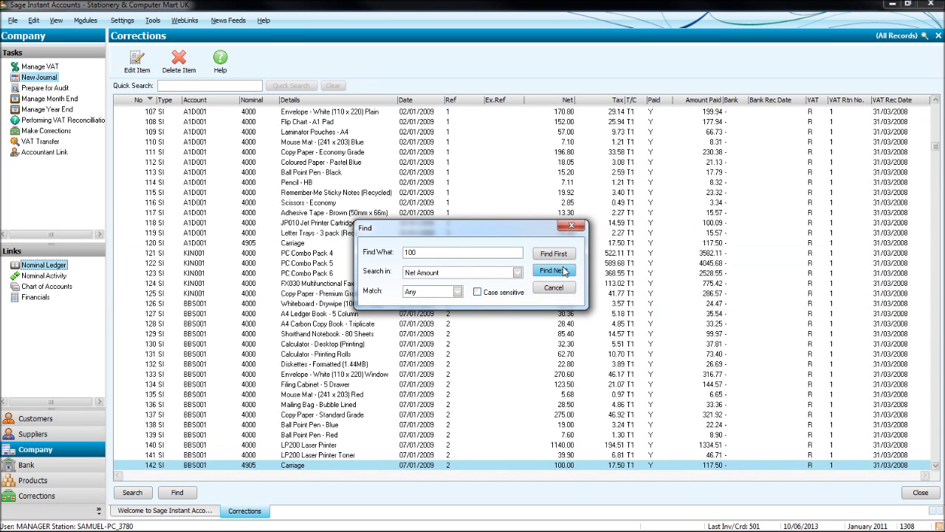
pyautogui.click(565, 271)
pyautogui.click(565, 271)
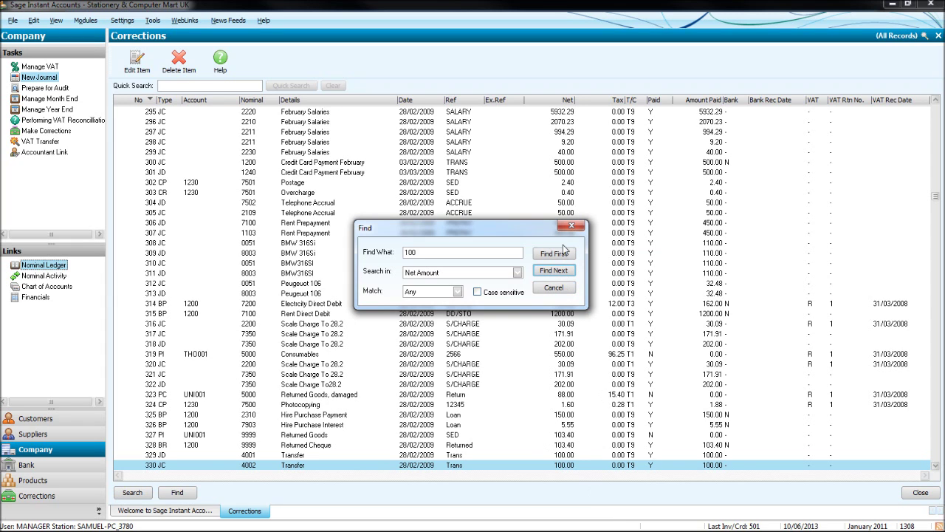
# Review the other searchable fields in Find, such as Tax Amount and Date Reconciled, then close the search and Corrections
pyautogui.click(516, 273)
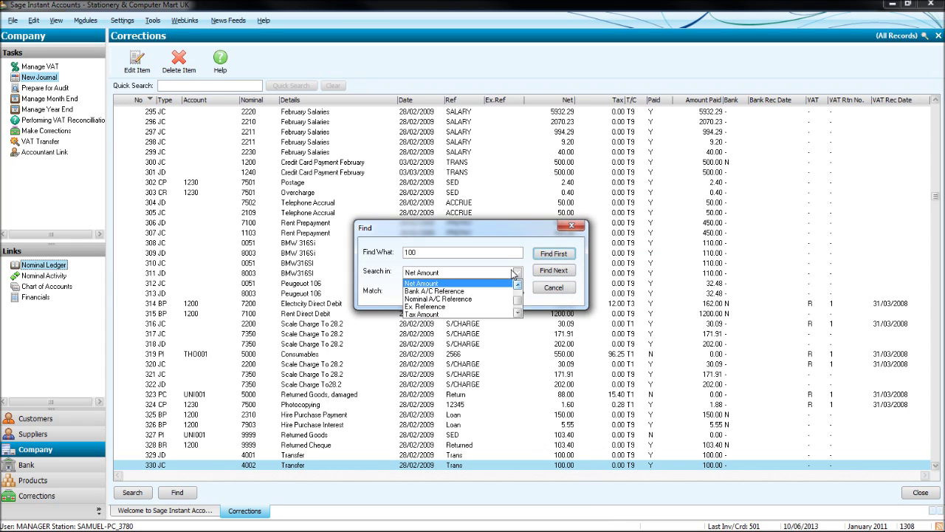
pyautogui.click(519, 314)
pyautogui.click(519, 314)
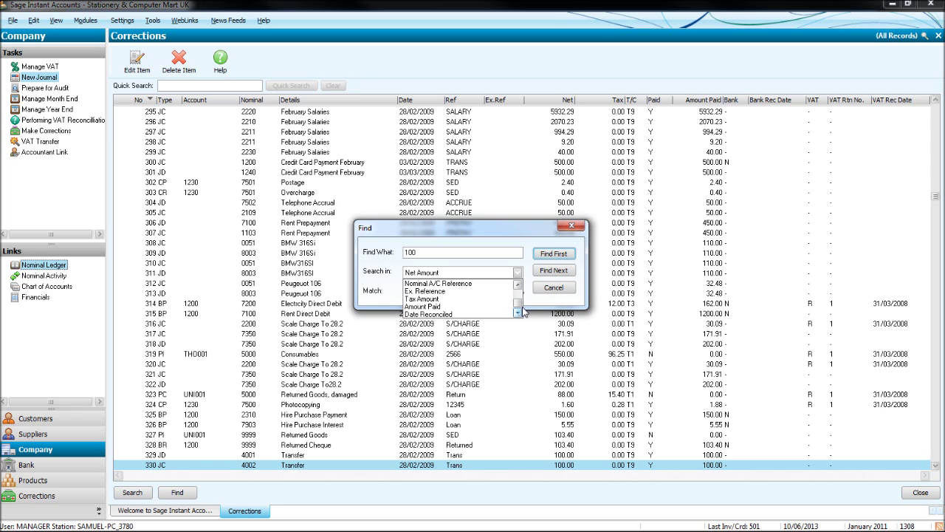
pyautogui.click(571, 228)
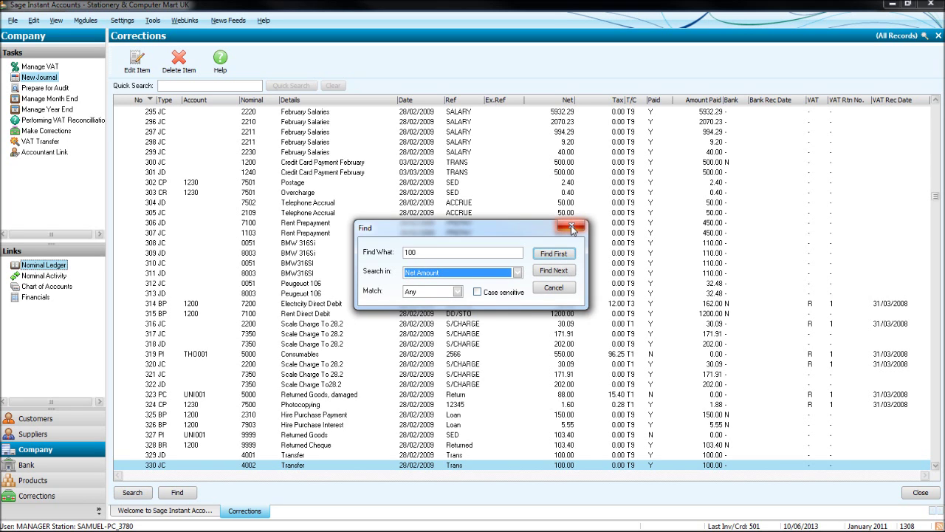
pyautogui.click(571, 228)
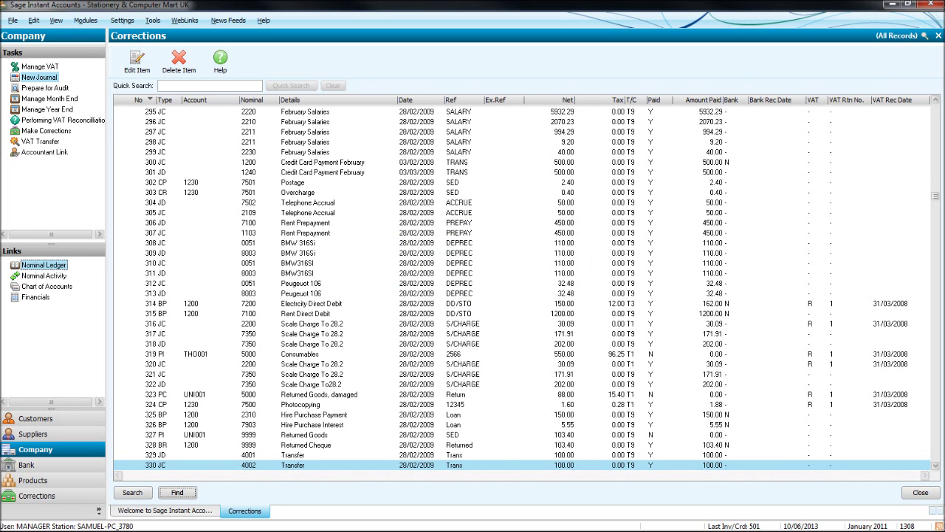
pyautogui.click(939, 36)
pyautogui.click(939, 36)
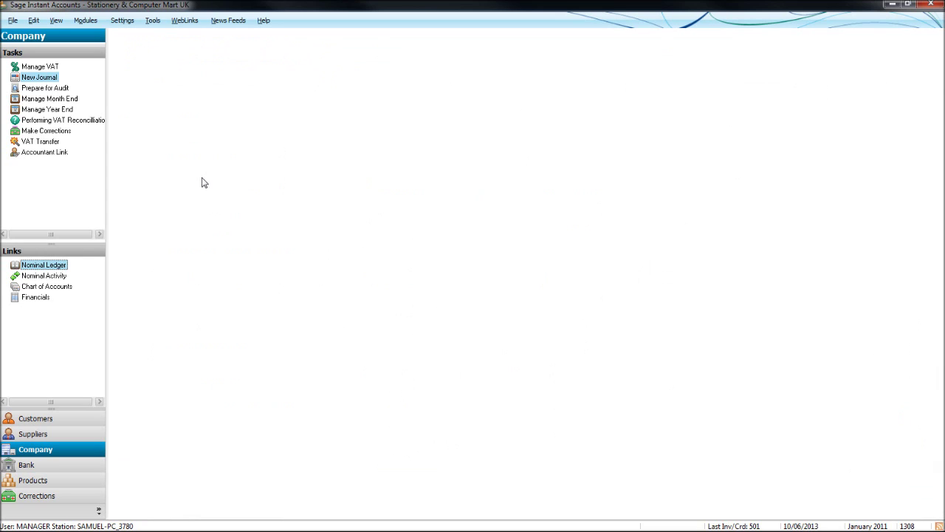
# Open the Configuration Editor's tax codes, inspect the edit settings of tax code T1, and cancel without changing them
pyautogui.click(14, 22)
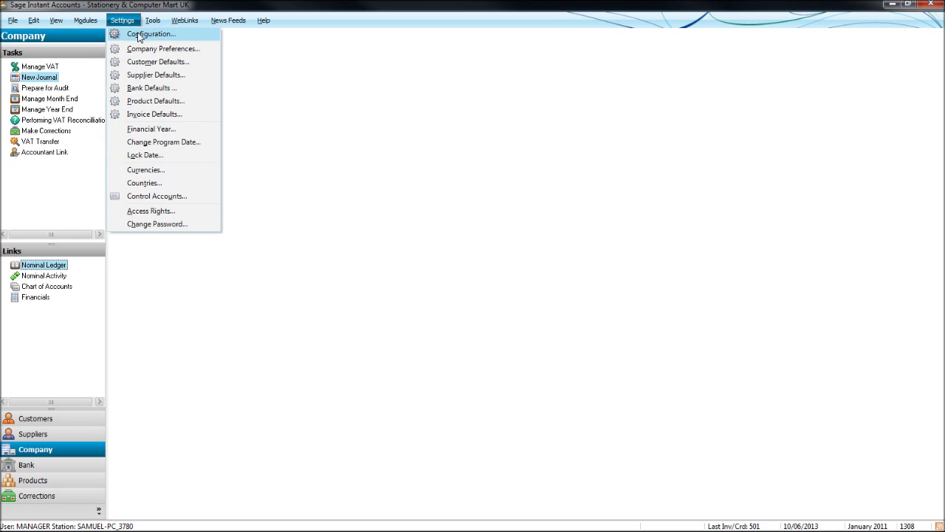
pyautogui.click(139, 37)
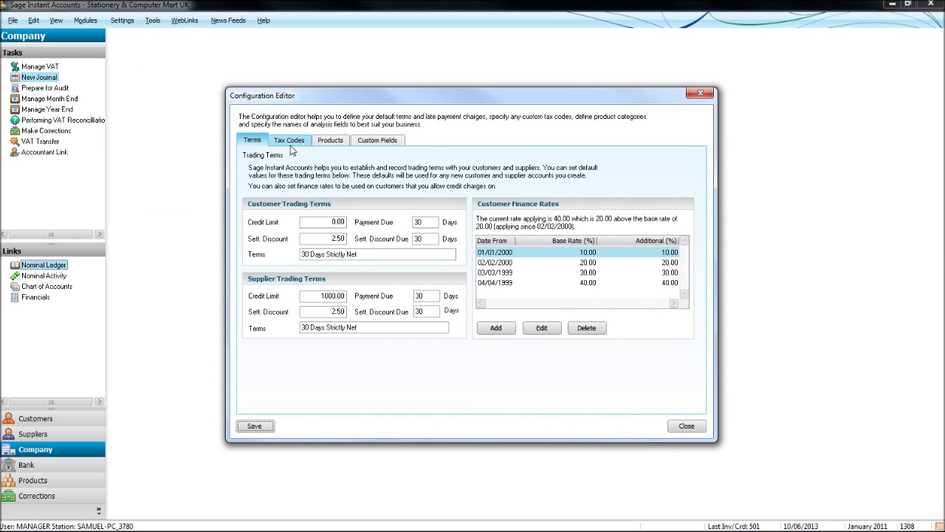
pyautogui.click(295, 144)
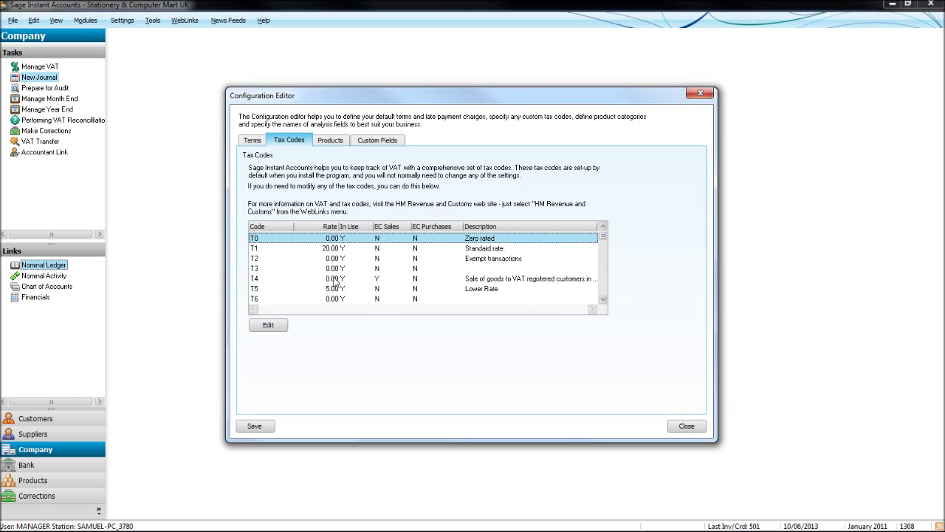
pyautogui.click(287, 251)
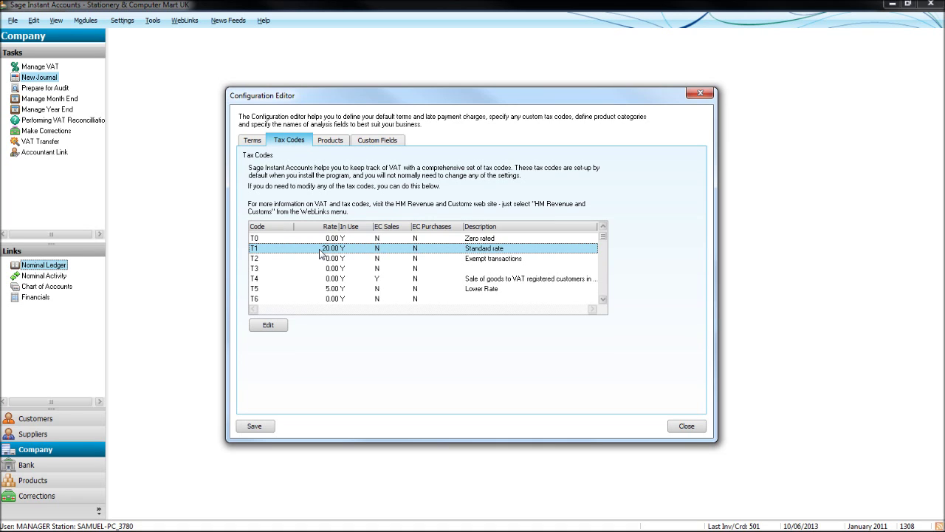
pyautogui.click(268, 325)
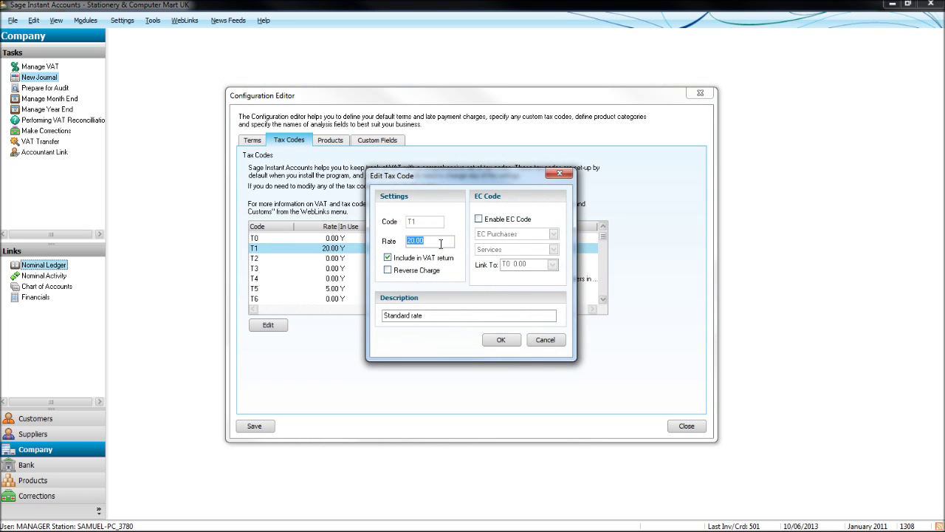
pyautogui.click(545, 340)
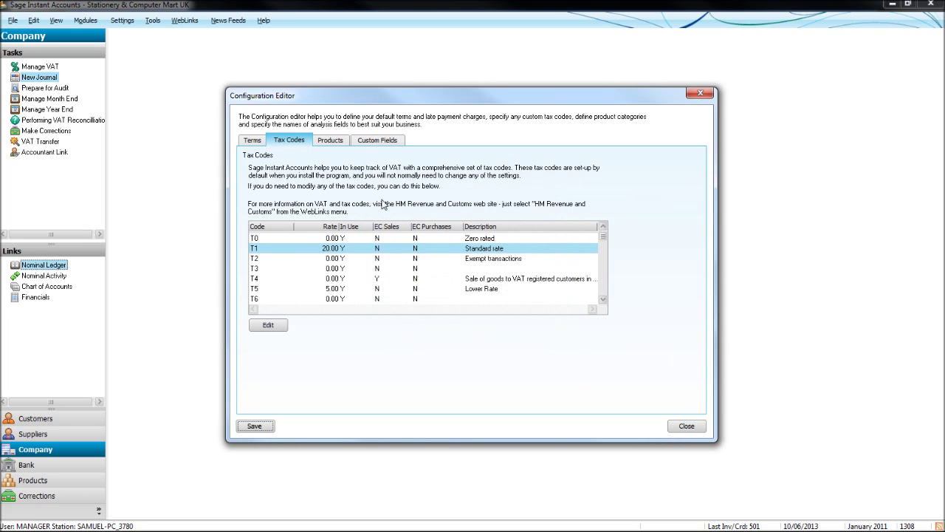
# Review the product category and custom field settings in the Configuration Editor, then close it without saving
pyautogui.click(333, 142)
pyautogui.click(375, 140)
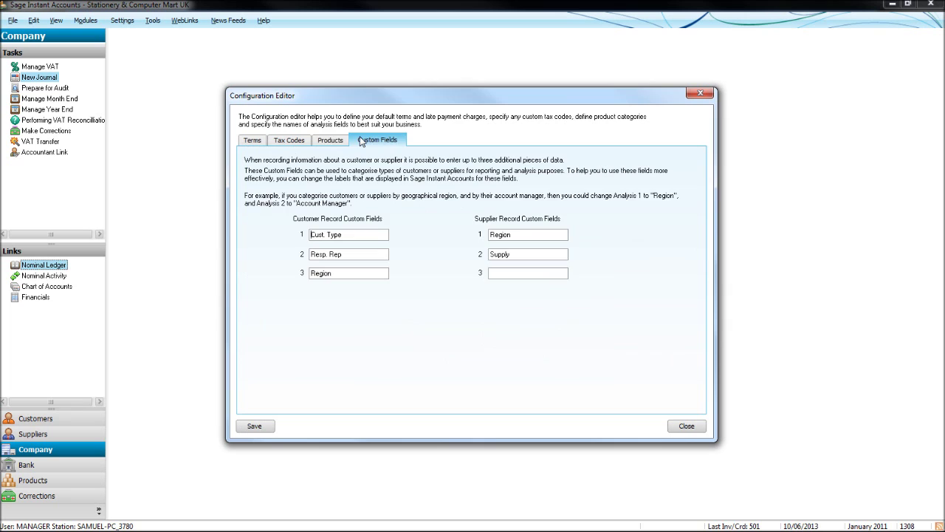
pyautogui.click(338, 141)
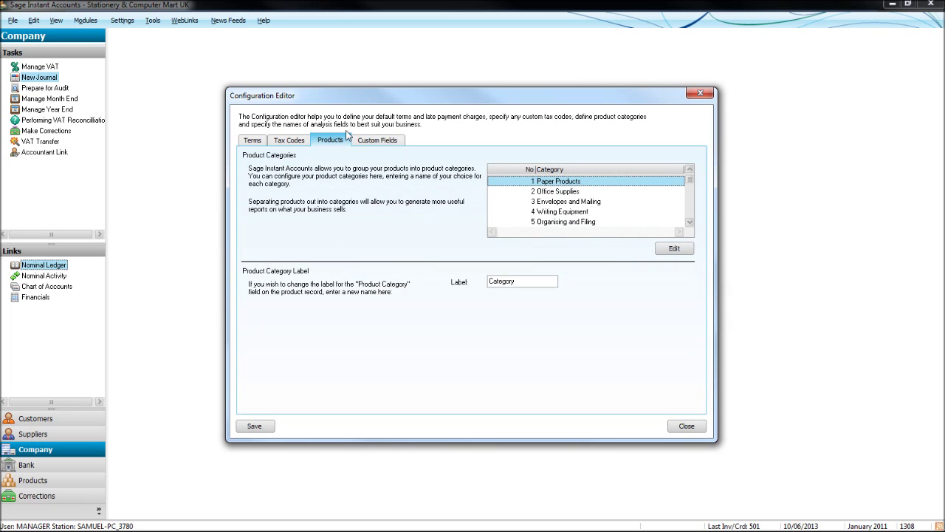
pyautogui.click(684, 431)
# Start a new product record to view its Category field, then exit the record without saving
pyautogui.click(60, 480)
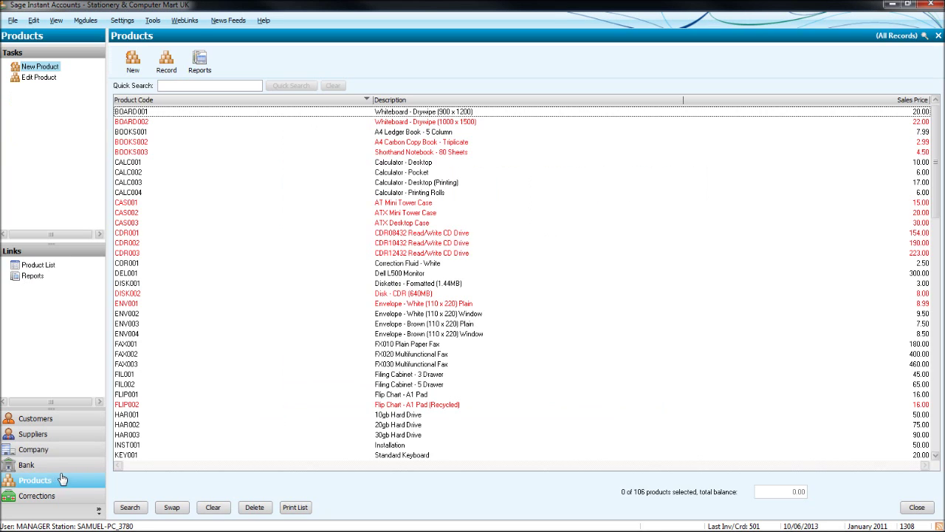
pyautogui.click(133, 60)
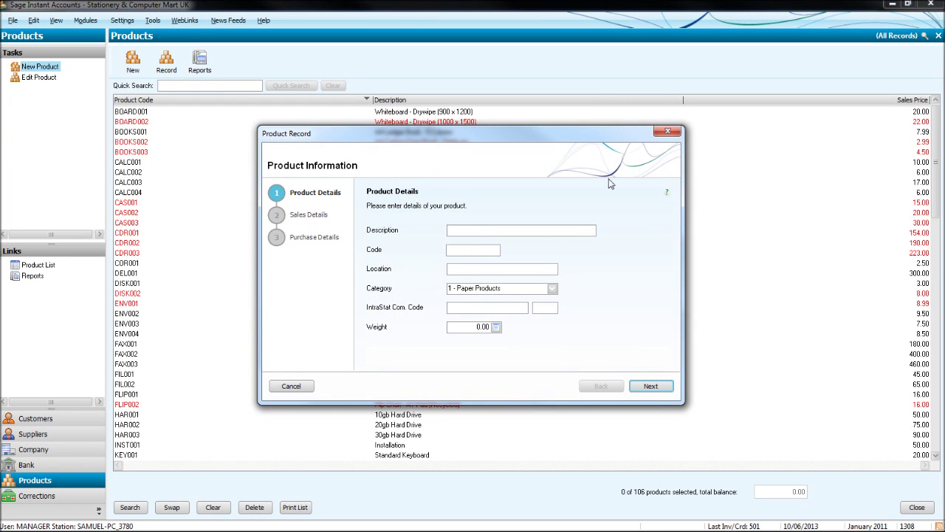
pyautogui.click(667, 131)
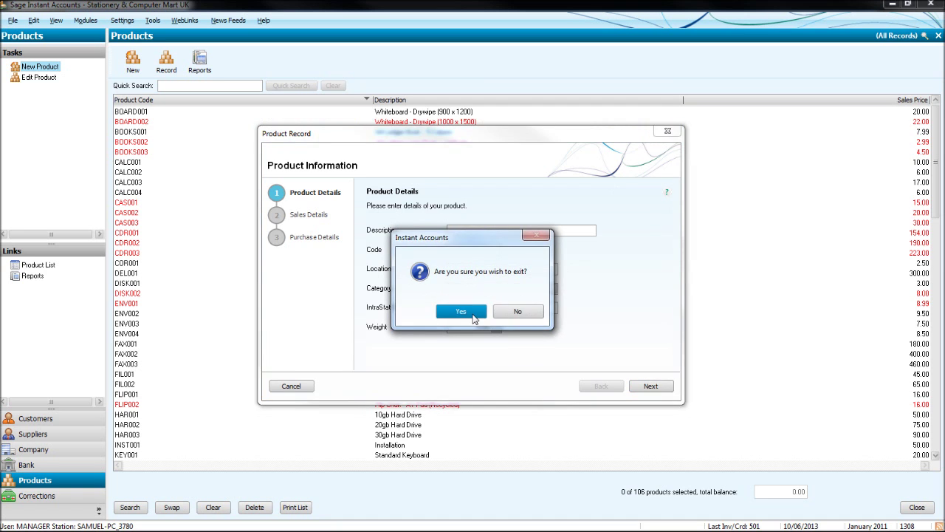
pyautogui.click(461, 311)
# Reopen the Configuration Editor, agreeing to close other windows, and review the product categories, custom fields and trading terms
pyautogui.click(122, 20)
pyautogui.click(130, 35)
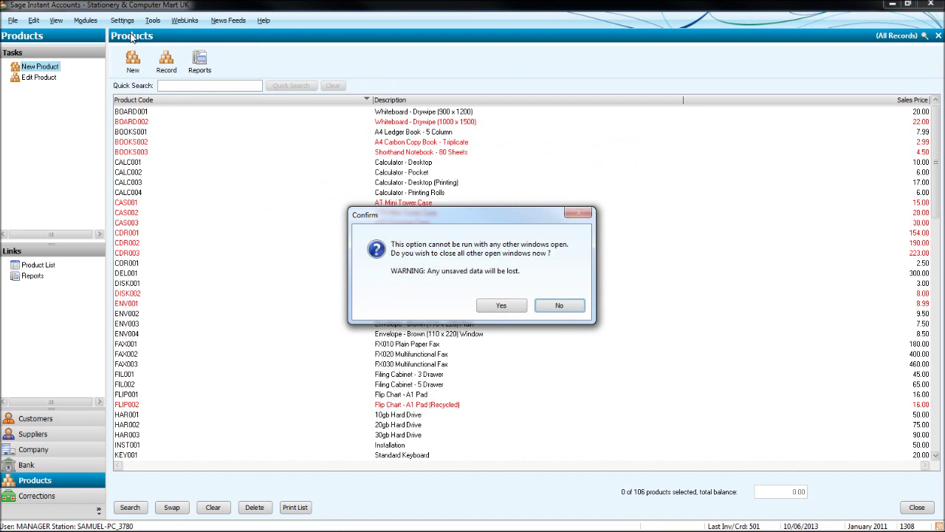
pyautogui.click(486, 306)
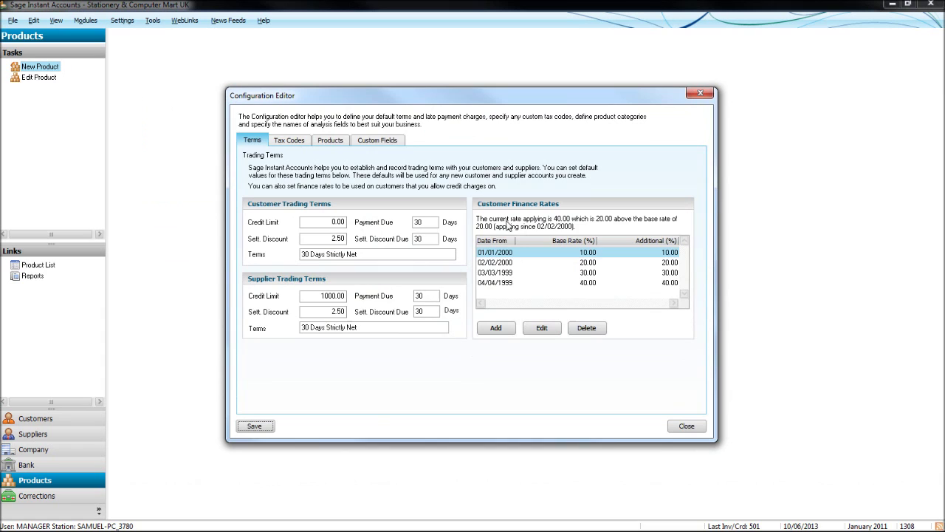
pyautogui.click(330, 140)
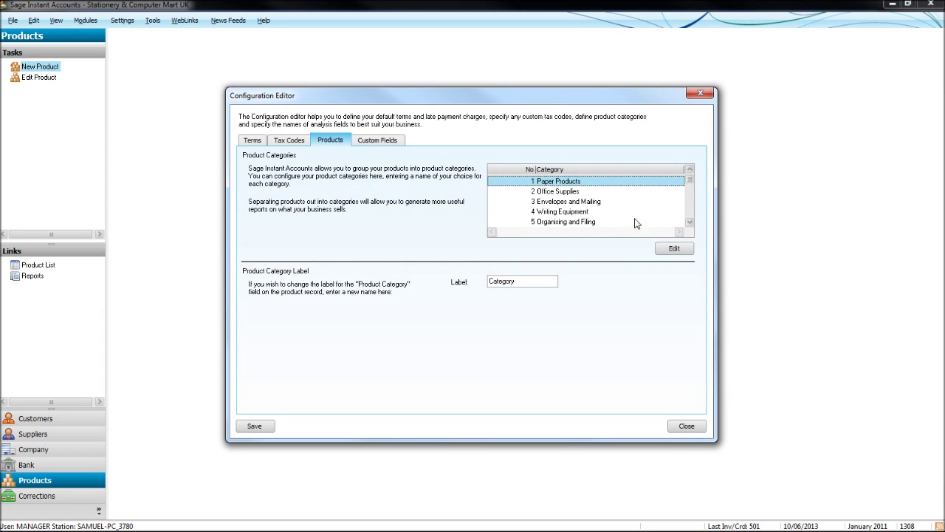
pyautogui.click(373, 144)
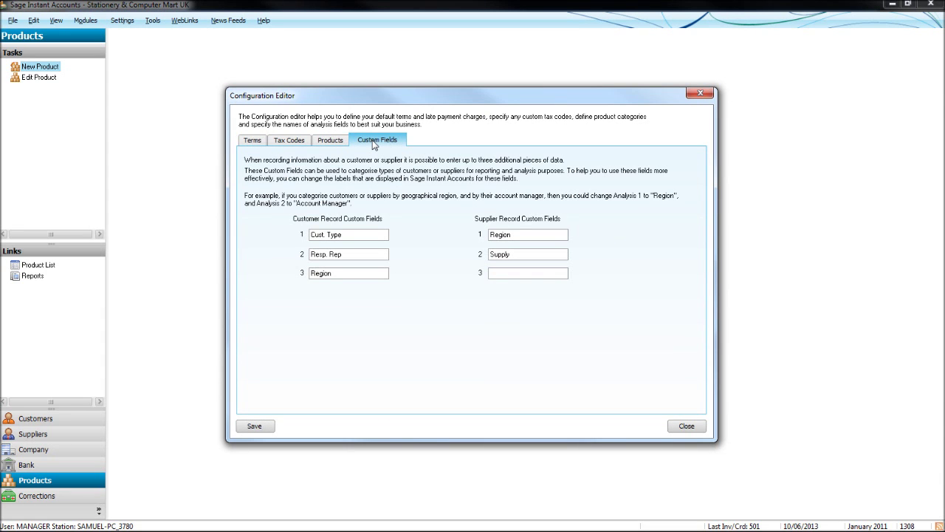
pyautogui.click(263, 141)
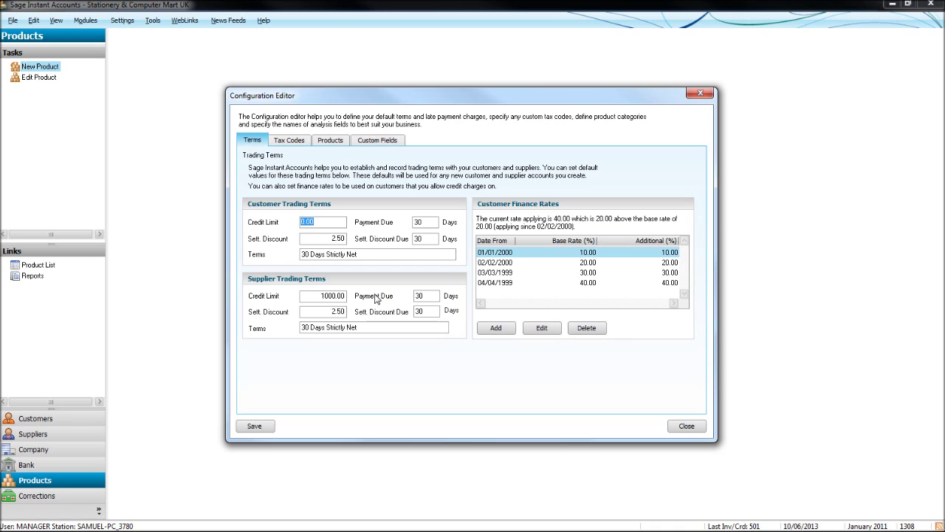
# Close the Configuration Editor and review the Company Preferences from company details through VAT and Sage Pay, closing them without saving
pyautogui.click(700, 93)
pyautogui.click(134, 22)
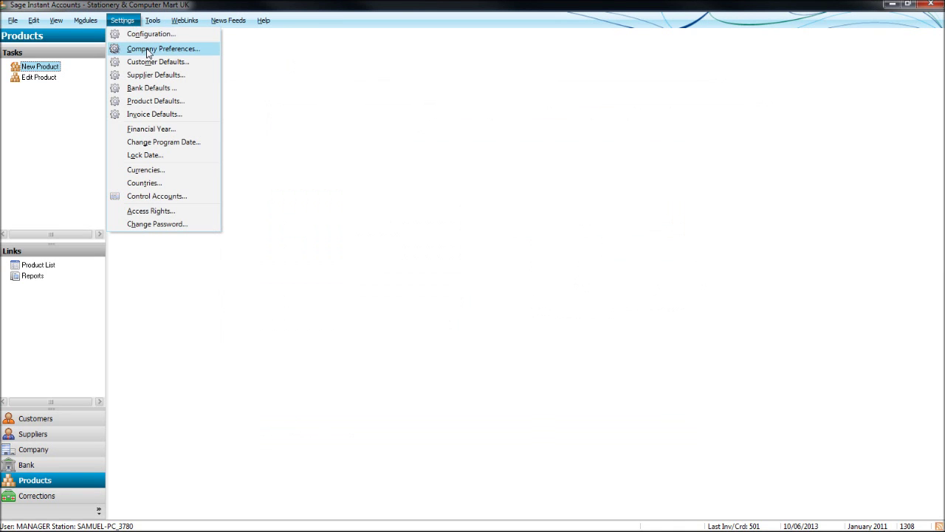
pyautogui.click(152, 50)
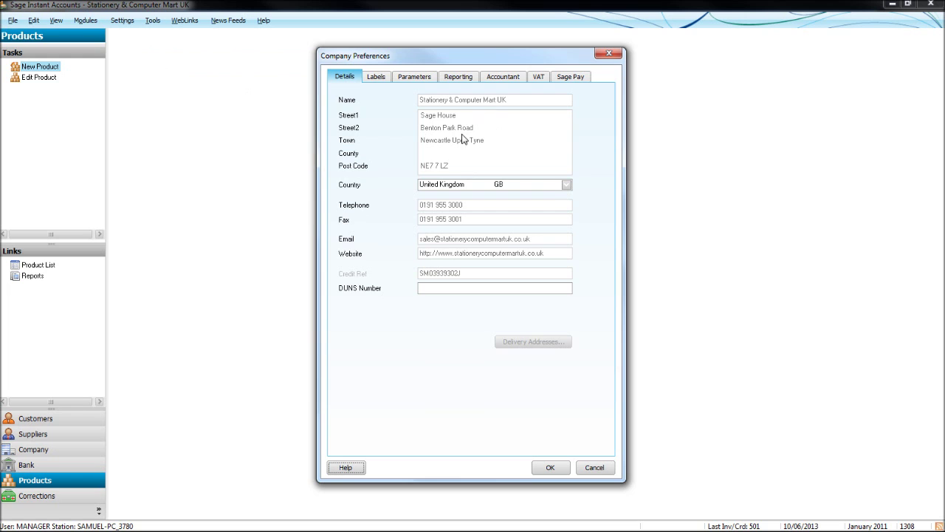
pyautogui.click(377, 78)
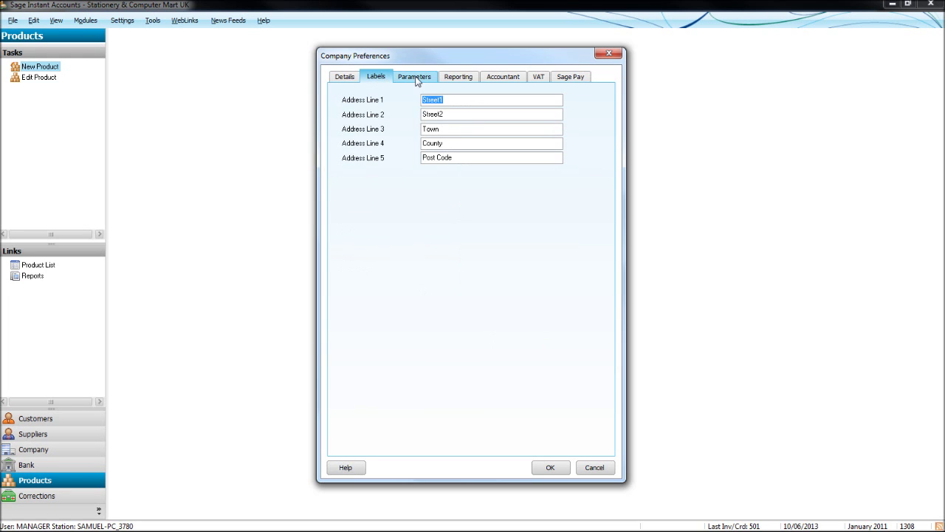
pyautogui.click(416, 78)
pyautogui.click(462, 78)
pyautogui.click(508, 78)
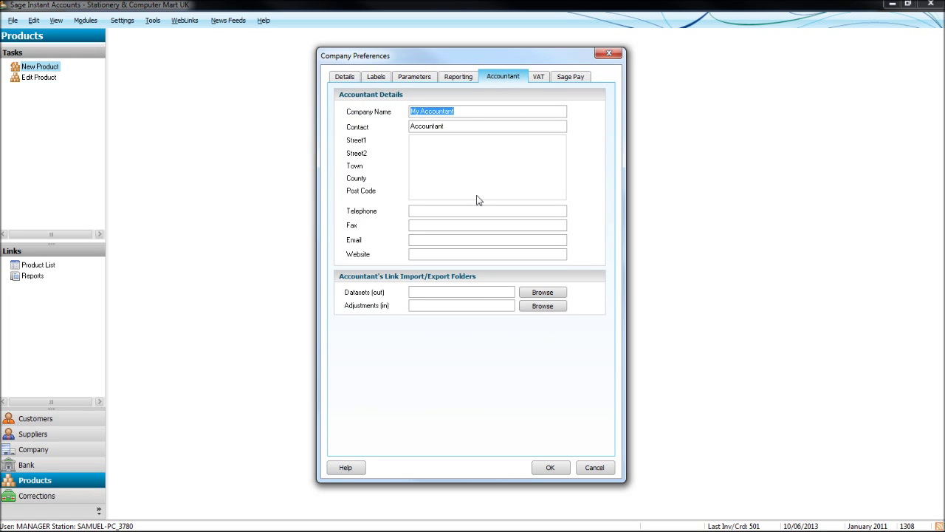
pyautogui.click(538, 78)
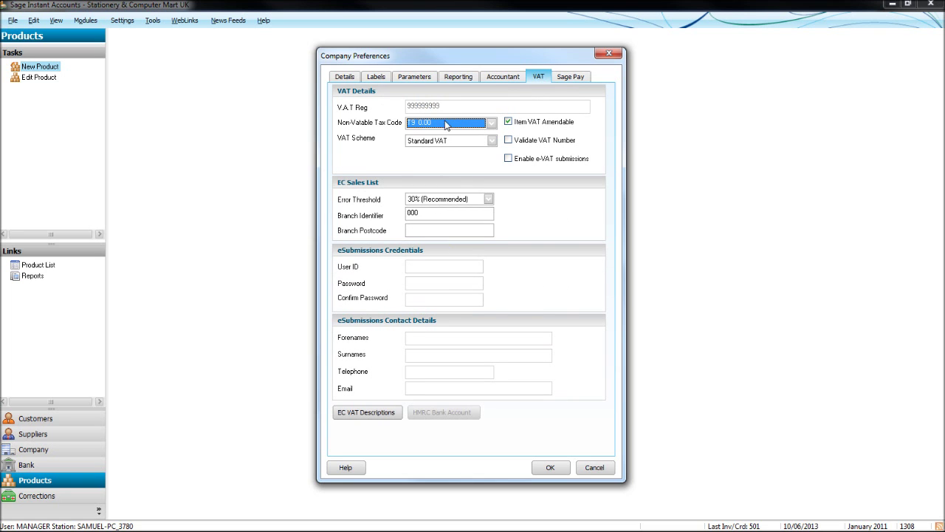
pyautogui.click(577, 78)
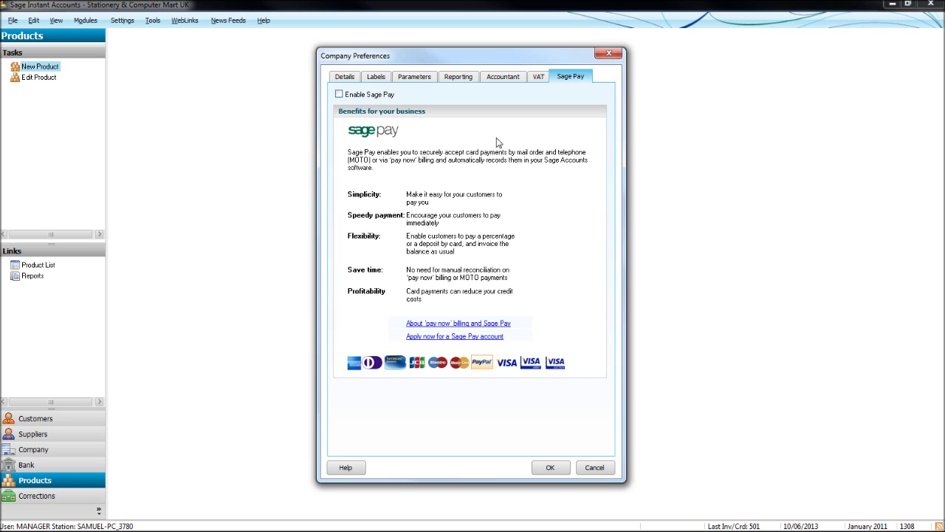
pyautogui.click(610, 54)
# Open the customer defaults, check the default nominal code choices and toggle the Terms Agreed option
pyautogui.click(124, 23)
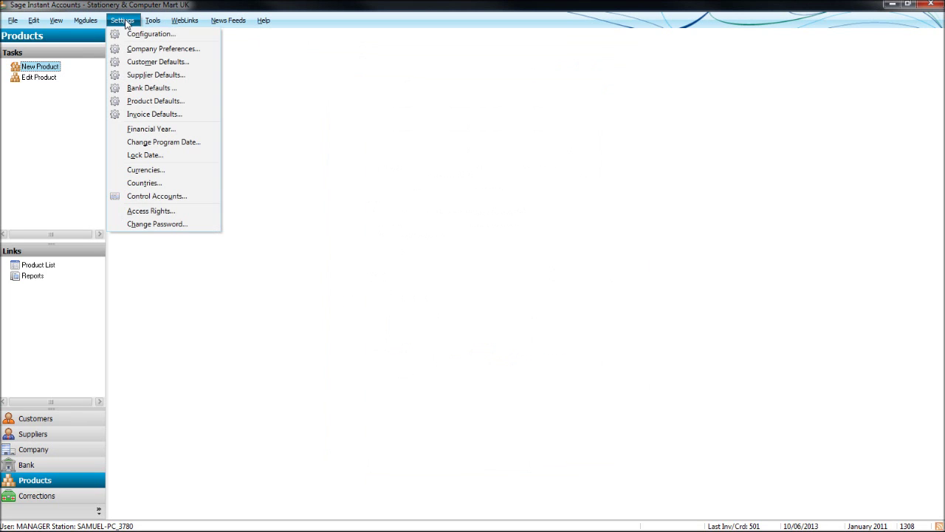
pyautogui.click(145, 63)
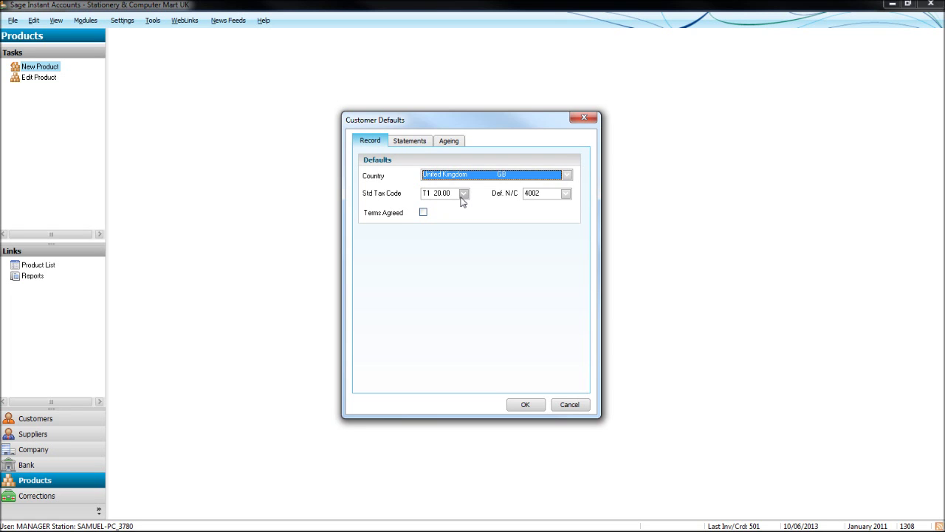
pyautogui.click(566, 194)
pyautogui.click(566, 193)
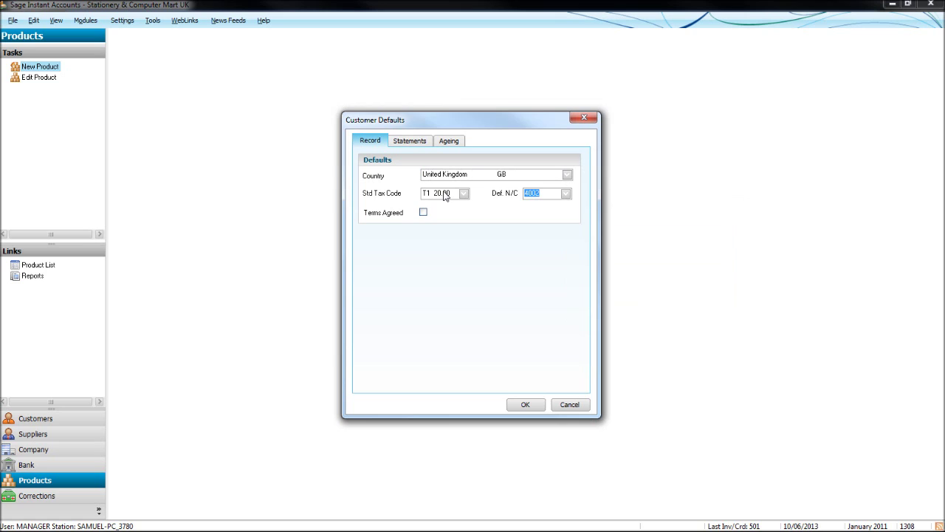
pyautogui.click(424, 215)
# Review the customer statement descriptions, choose Period Ageing for customers and accept the defaults
pyautogui.click(423, 143)
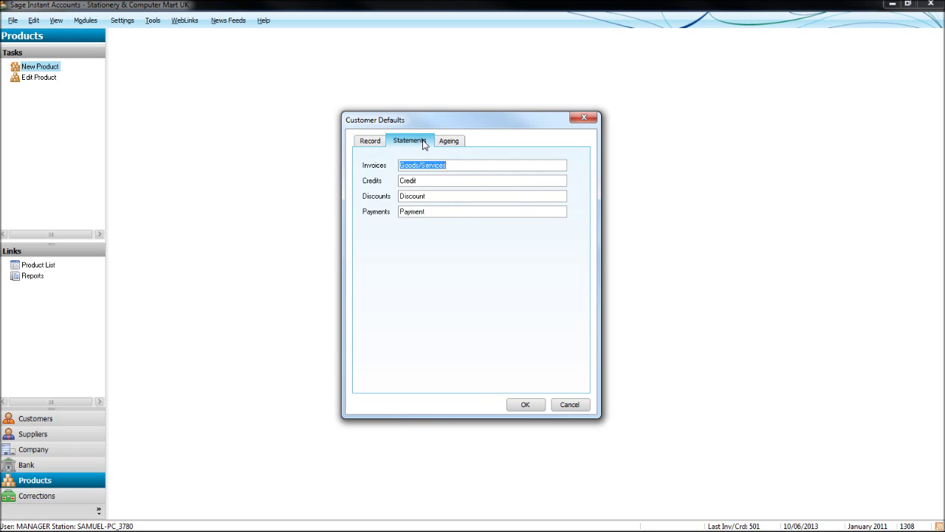
pyautogui.click(463, 144)
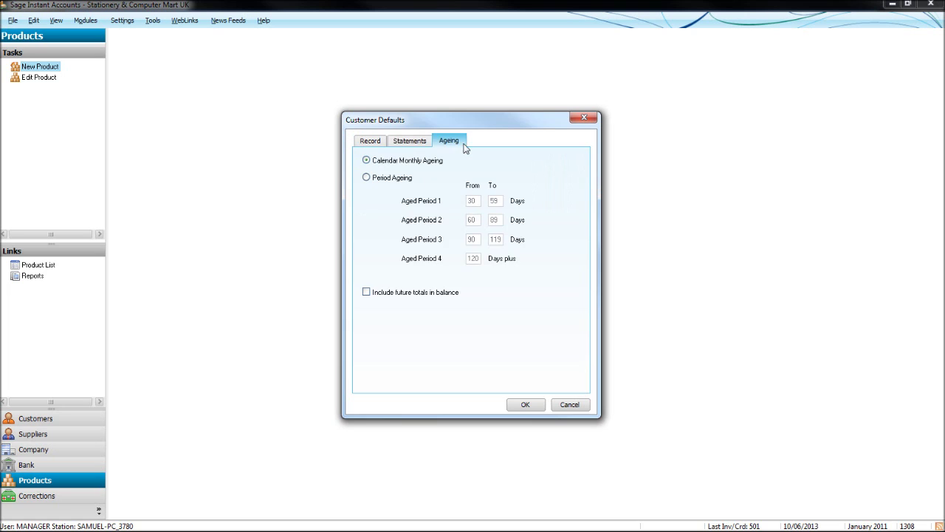
pyautogui.click(366, 177)
pyautogui.click(526, 404)
# In the supplier defaults, toggle Terms Agreed, choose Period Ageing and accept the settings
pyautogui.click(122, 20)
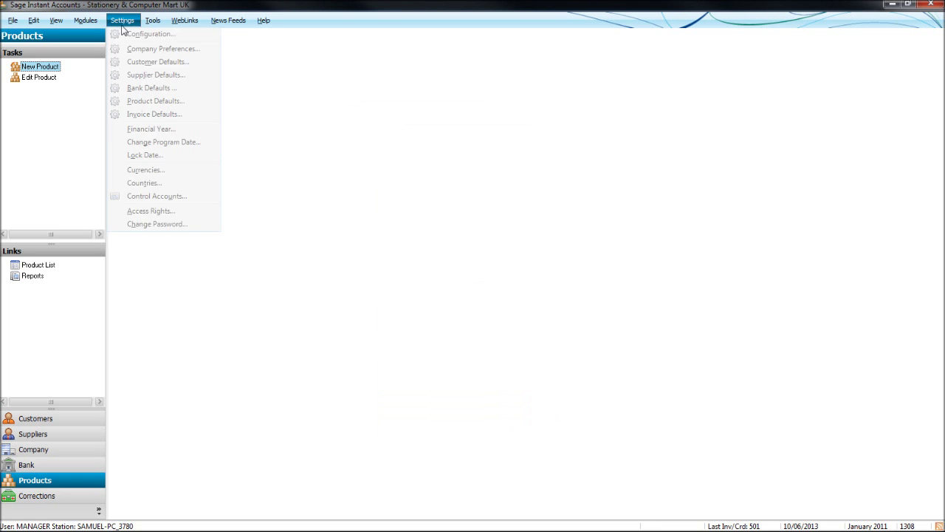
pyautogui.click(154, 74)
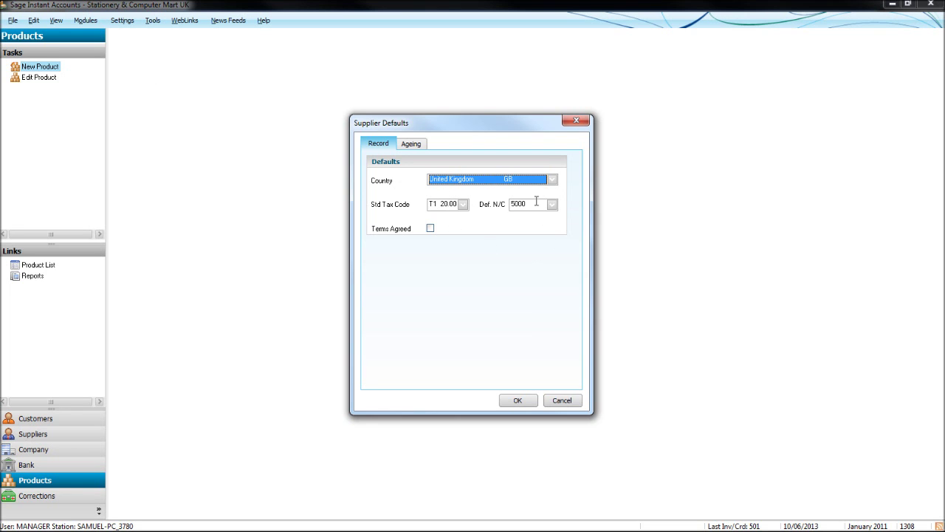
pyautogui.click(430, 228)
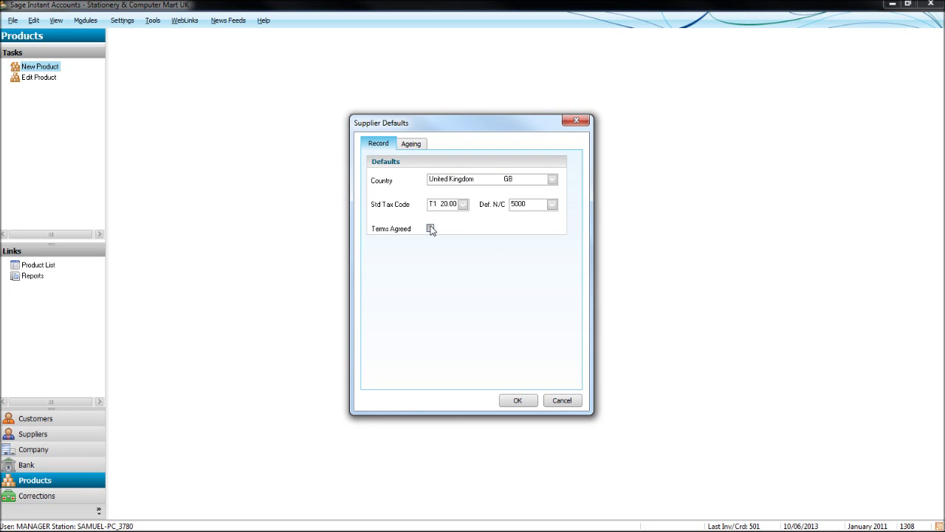
pyautogui.click(419, 149)
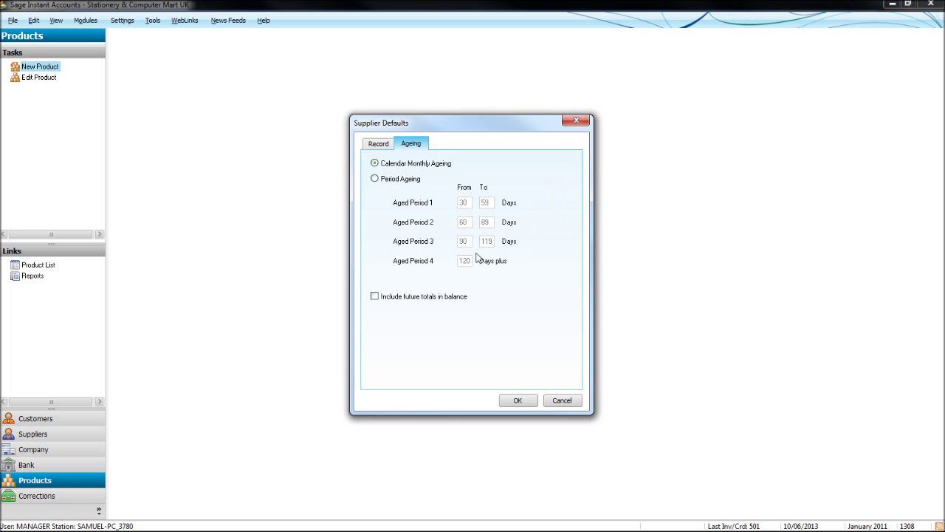
pyautogui.click(395, 180)
pyautogui.click(518, 399)
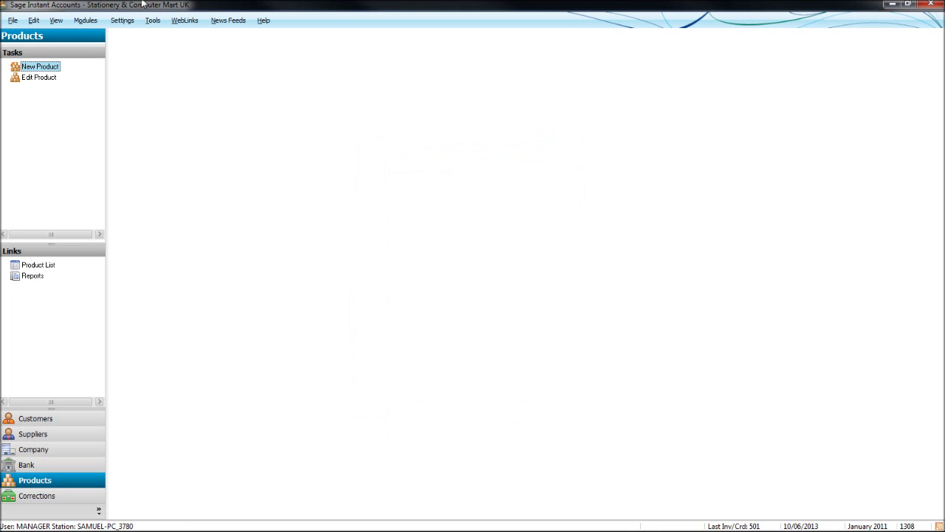
# Review the bank defaults and the product defaults, including the unit of sale, accepting each dialog
pyautogui.click(133, 20)
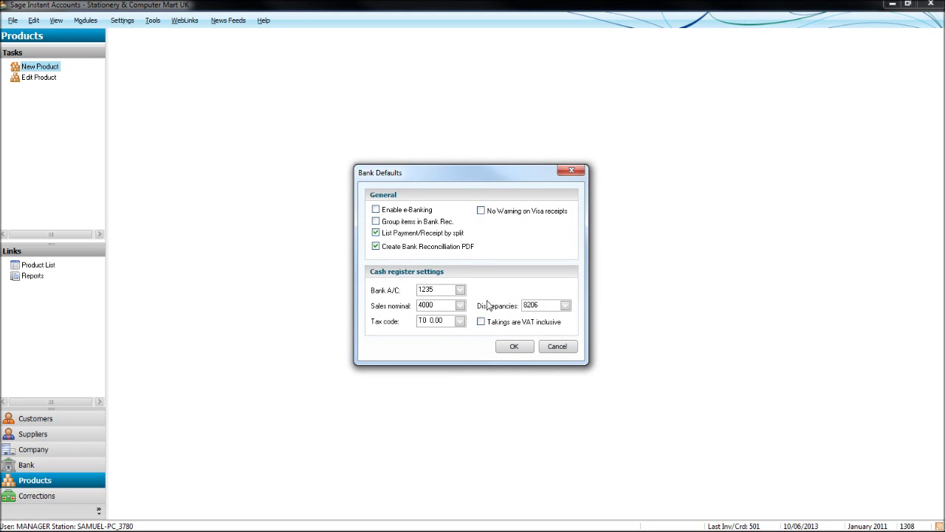
pyautogui.click(515, 347)
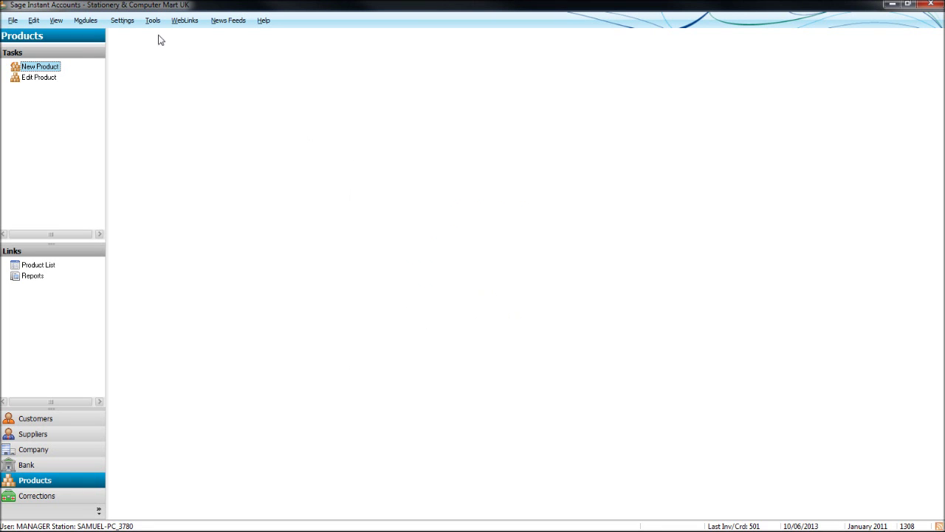
pyautogui.click(124, 22)
pyautogui.click(153, 101)
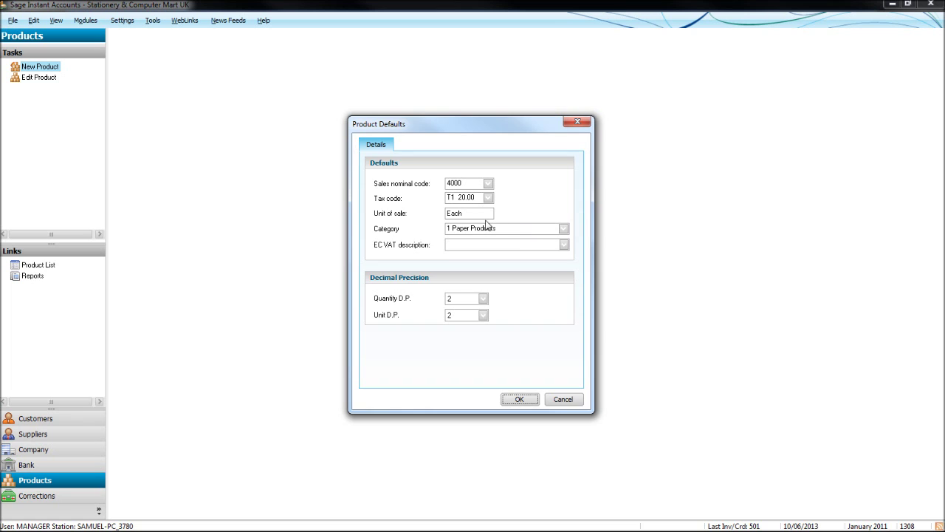
pyautogui.click(484, 213)
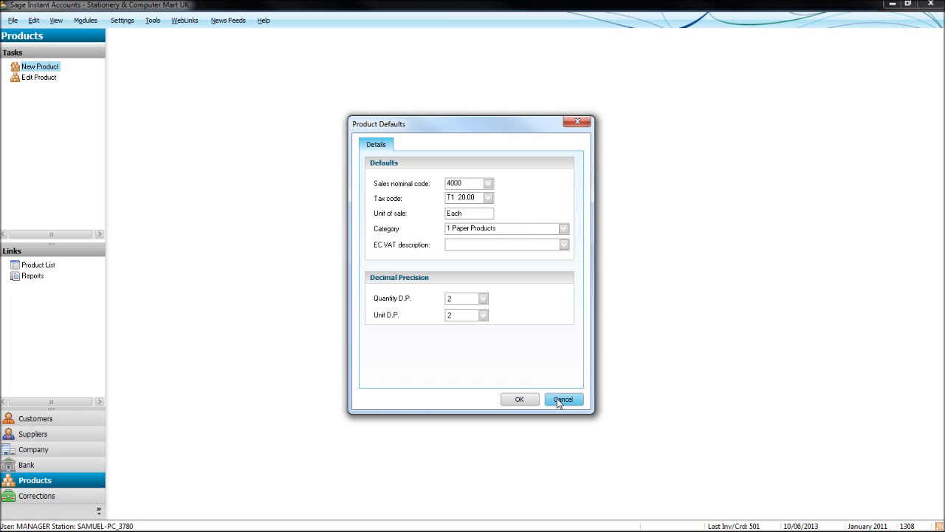
pyautogui.click(533, 399)
# Review the general, discount and quick print settings in the invoice defaults, and close them without saving
pyautogui.click(122, 20)
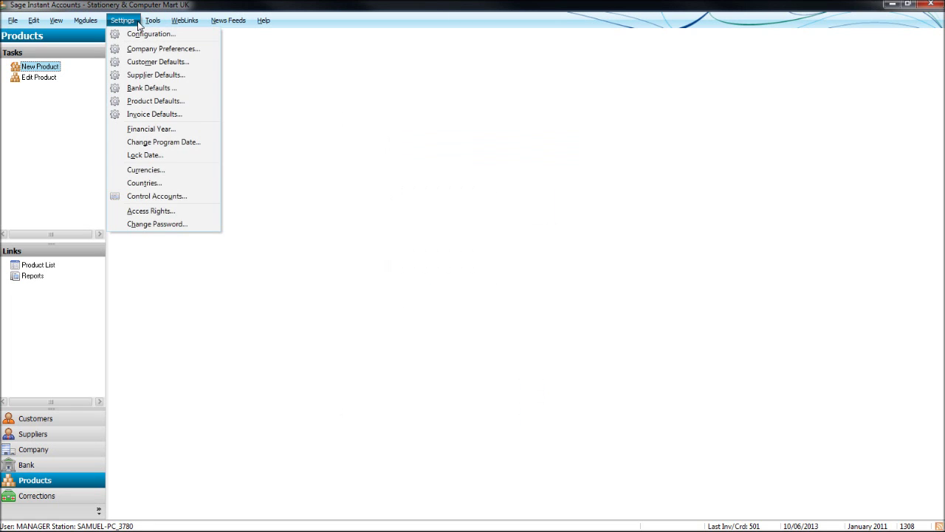
pyautogui.click(177, 114)
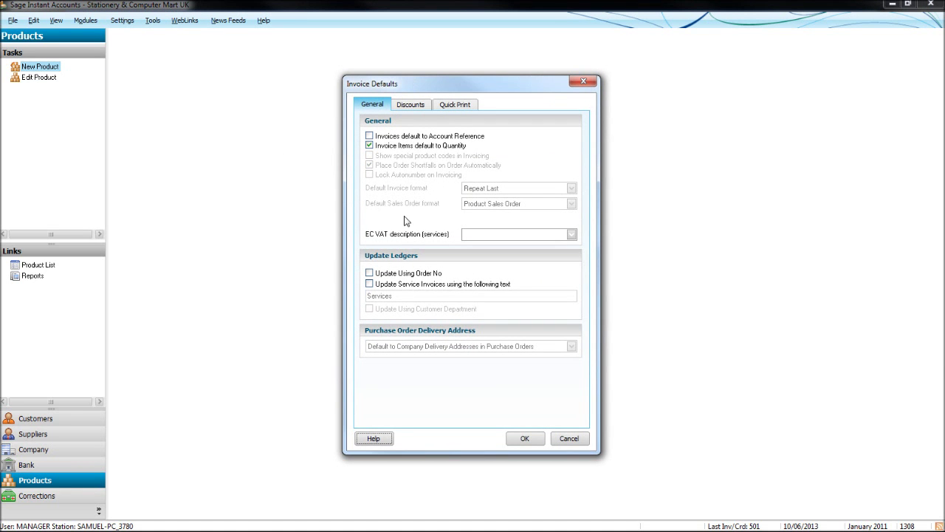
pyautogui.click(410, 104)
pyautogui.click(456, 104)
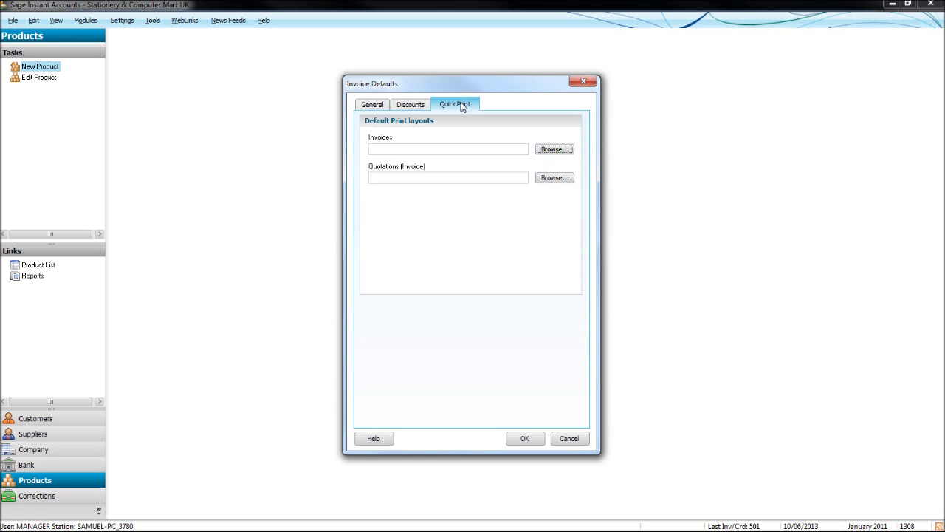
pyautogui.click(412, 104)
pyautogui.click(384, 107)
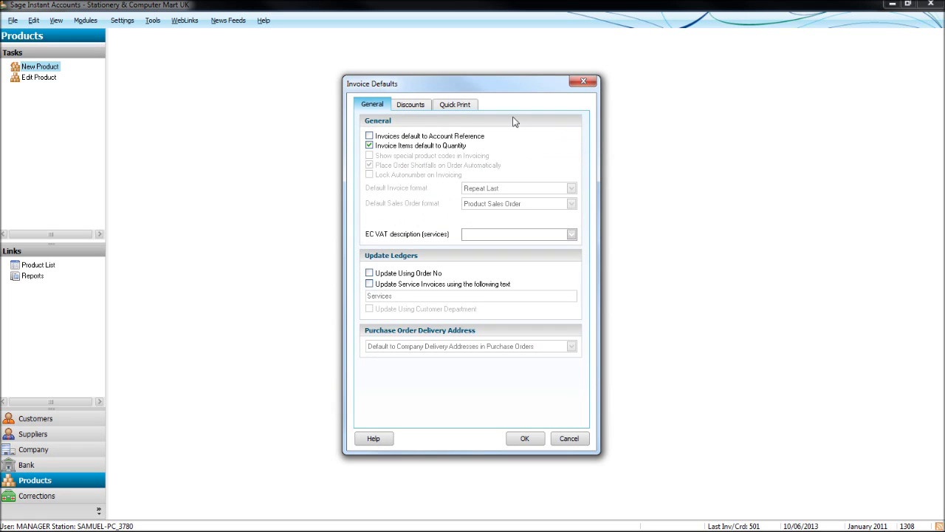
pyautogui.click(584, 84)
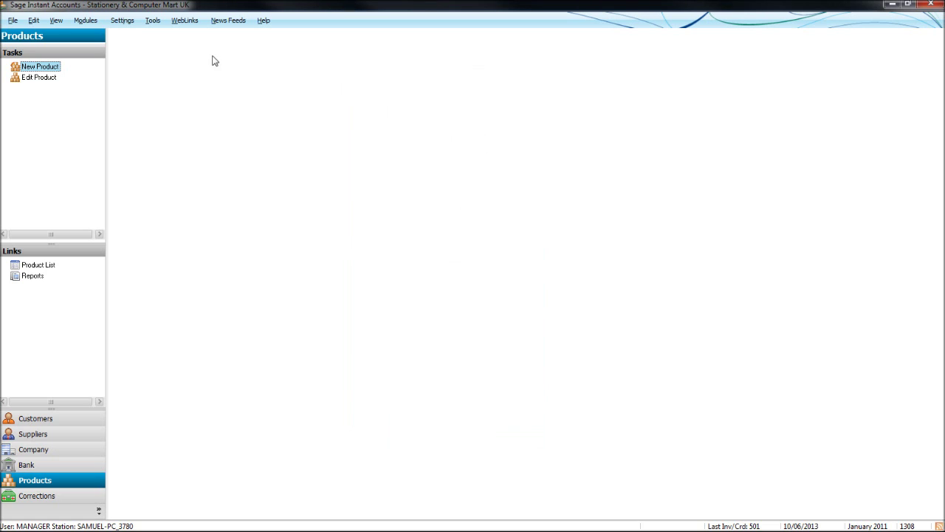
# Open the user access rights, view the form for creating a new user, and close both windows without adding one
pyautogui.click(132, 23)
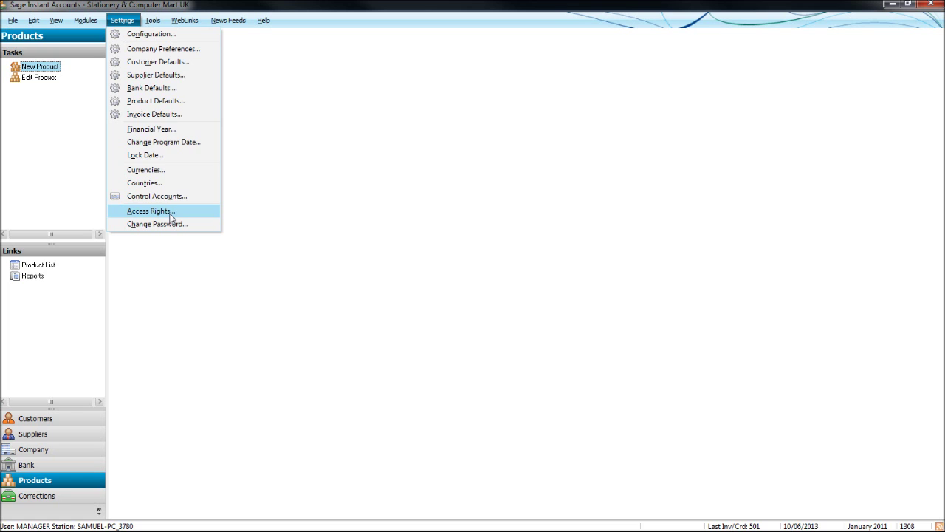
pyautogui.click(171, 214)
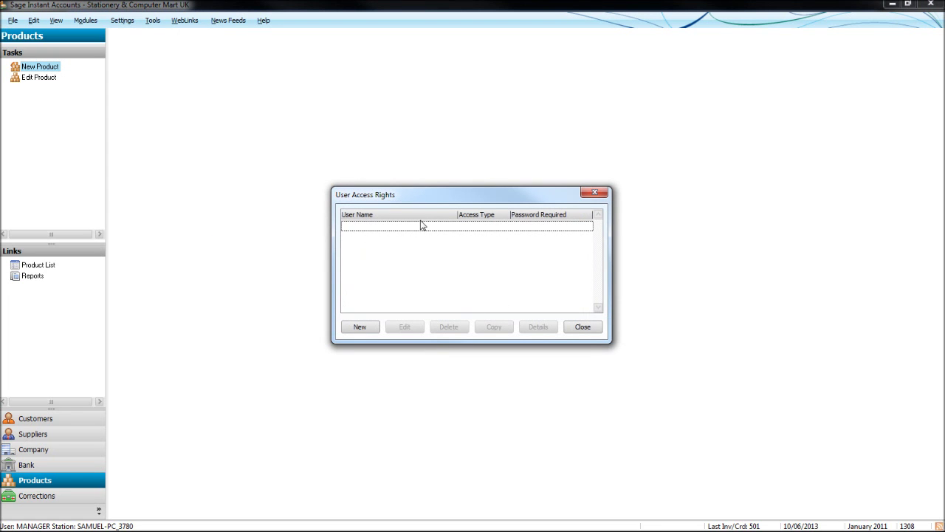
pyautogui.click(361, 328)
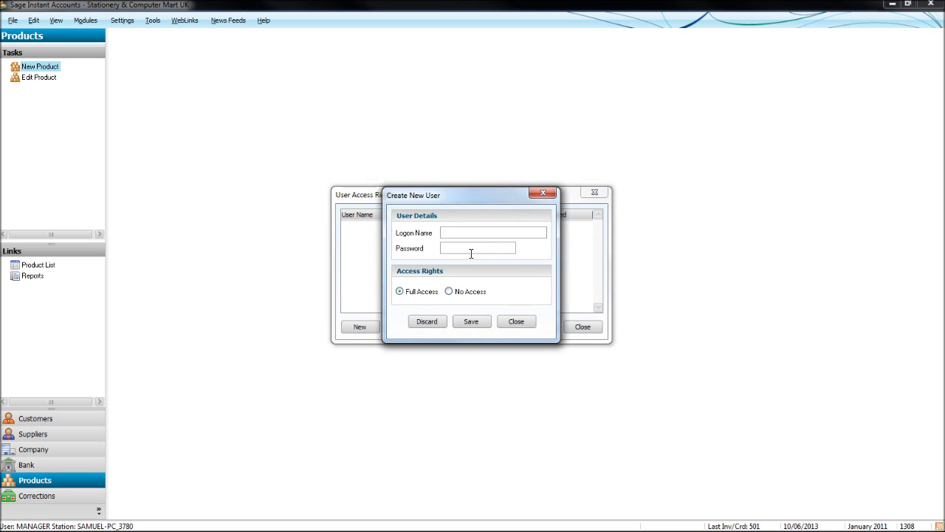
pyautogui.click(543, 194)
pyautogui.click(594, 192)
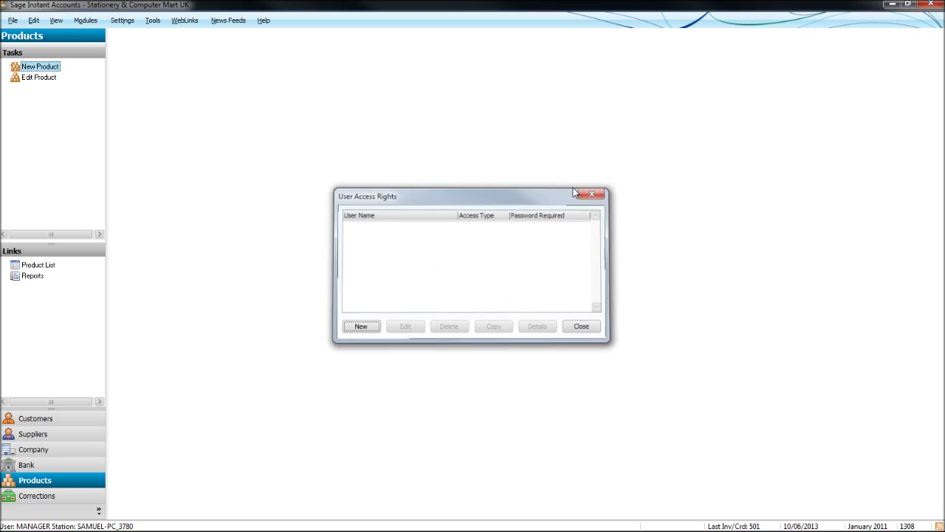
# Open the program options and review the toolbar, backup, environment and start-up settings
pyautogui.click(153, 25)
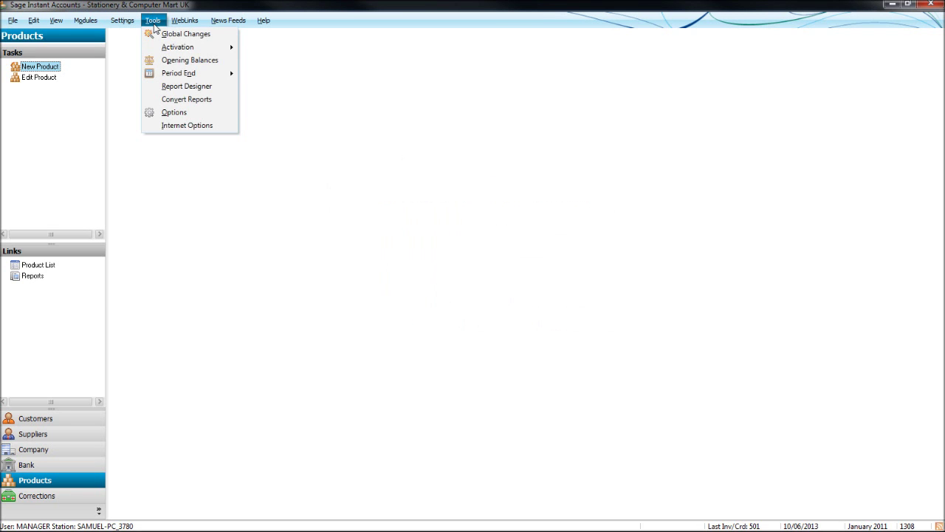
pyautogui.click(185, 114)
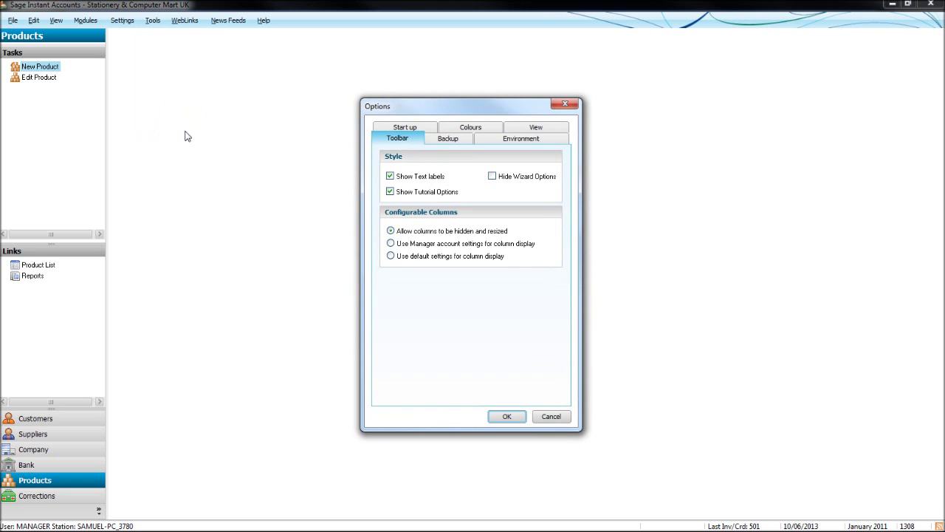
pyautogui.click(446, 141)
pyautogui.click(497, 140)
pyautogui.click(401, 127)
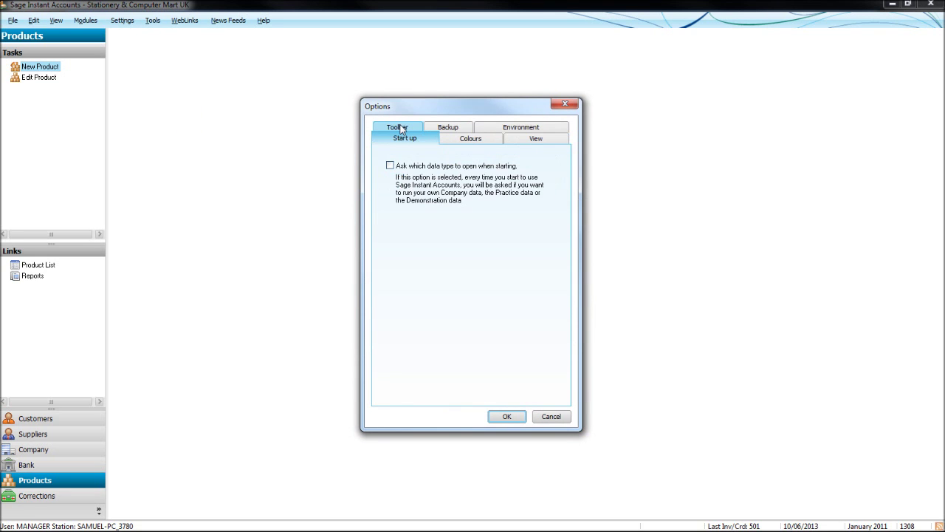
# Set the default view for both customers and suppliers to Process Map in the view options
pyautogui.click(523, 143)
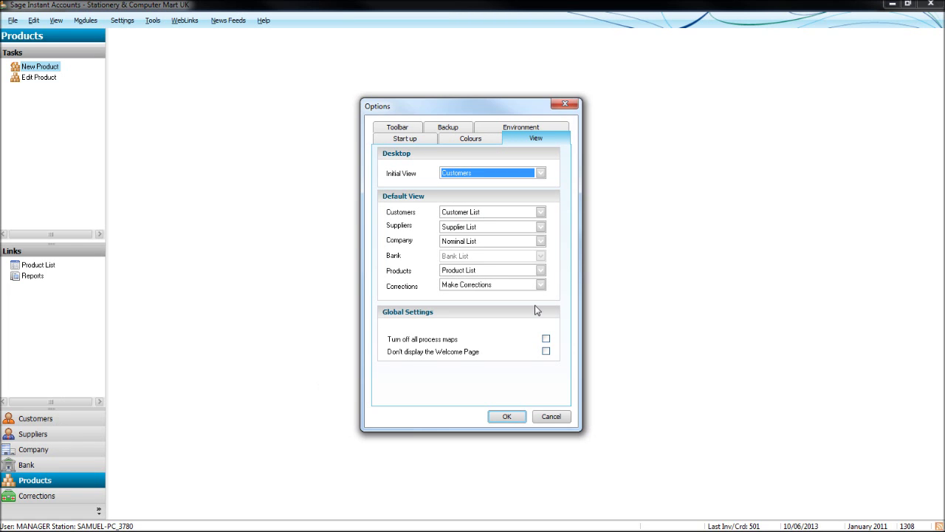
pyautogui.click(541, 214)
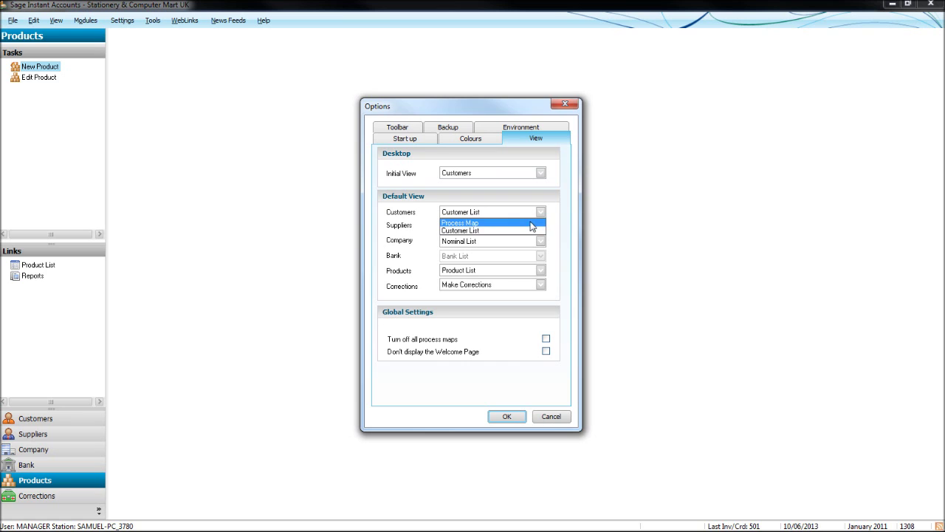
pyautogui.click(534, 222)
pyautogui.click(540, 227)
pyautogui.click(515, 238)
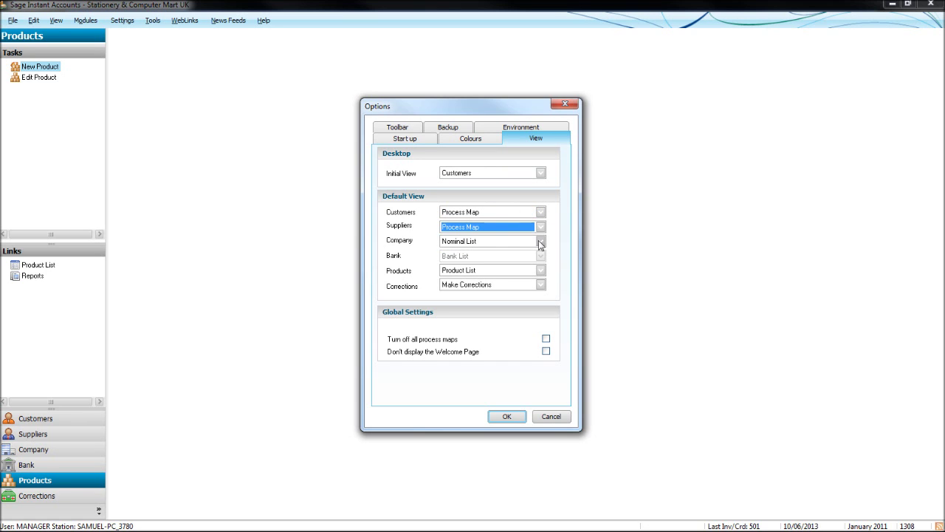
# Look through the default view choices offered for company, products and corrections
pyautogui.click(541, 241)
pyautogui.click(569, 258)
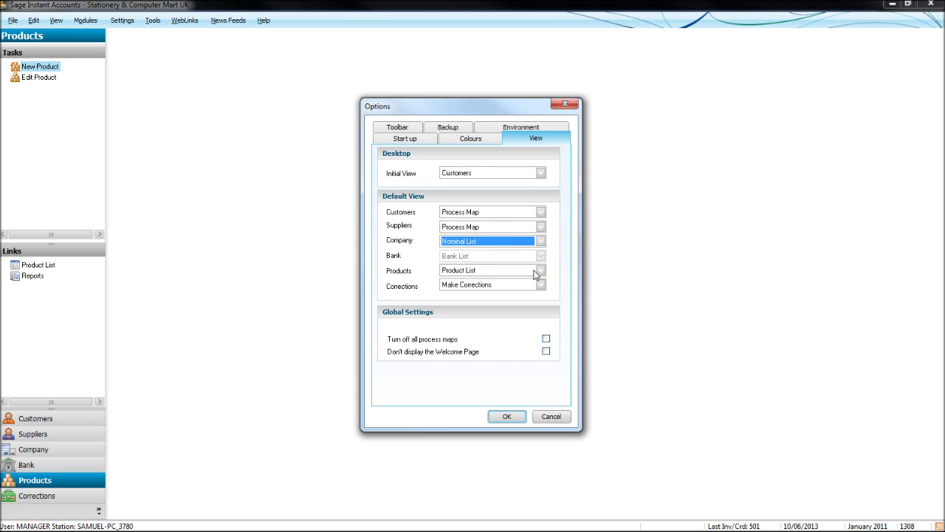
pyautogui.click(539, 270)
pyautogui.click(538, 270)
pyautogui.click(537, 285)
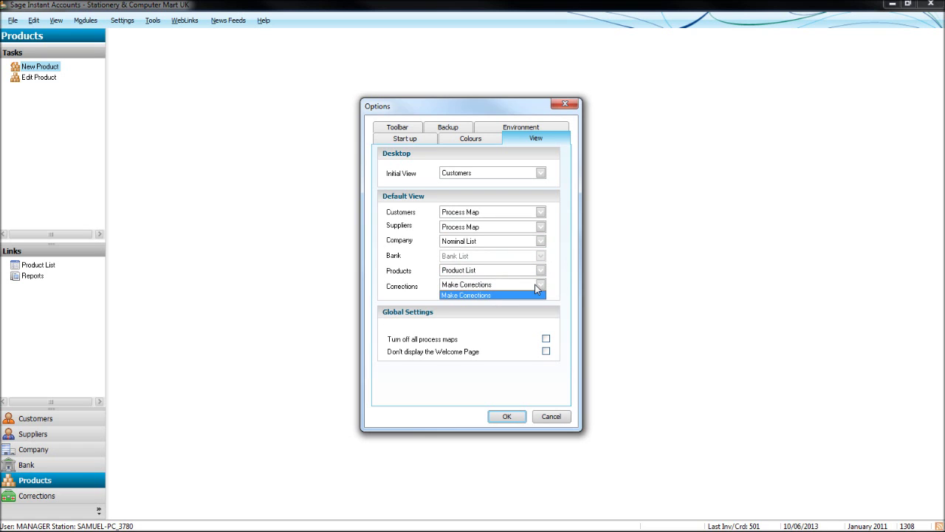
pyautogui.click(534, 285)
# Accept the view options and view the customer and supplier process maps
pyautogui.click(493, 417)
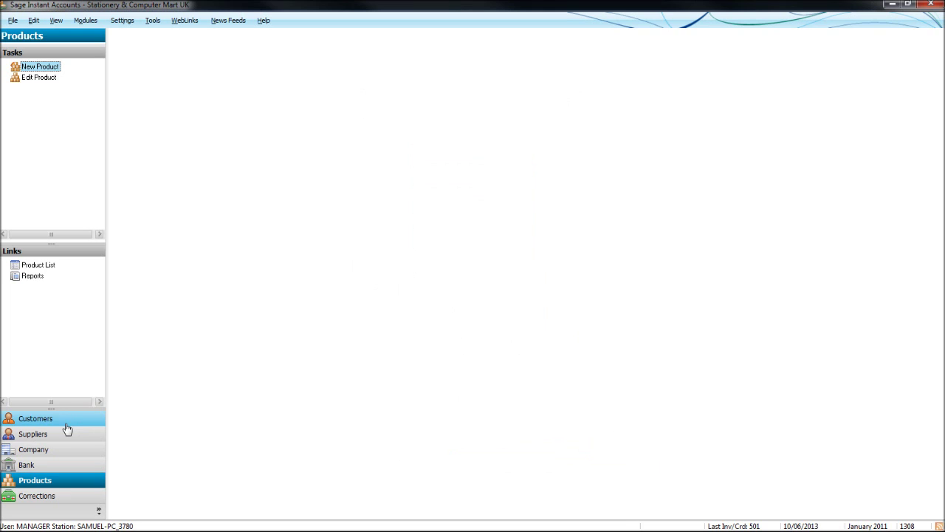
pyautogui.click(65, 422)
pyautogui.click(65, 438)
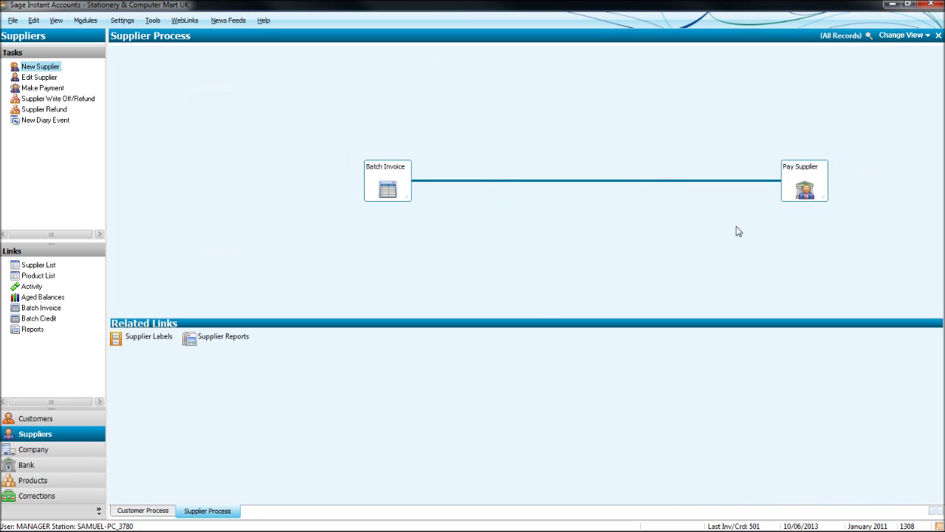
# Set the default views to Customer List and Supplier List, and enable both global settings for process maps and the Welcome Page
pyautogui.click(152, 21)
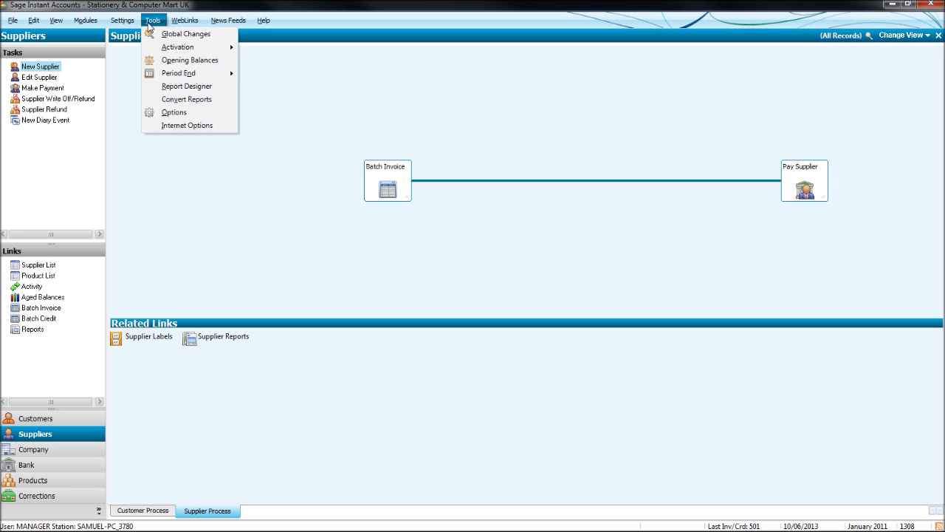
pyautogui.click(186, 117)
pyautogui.click(501, 306)
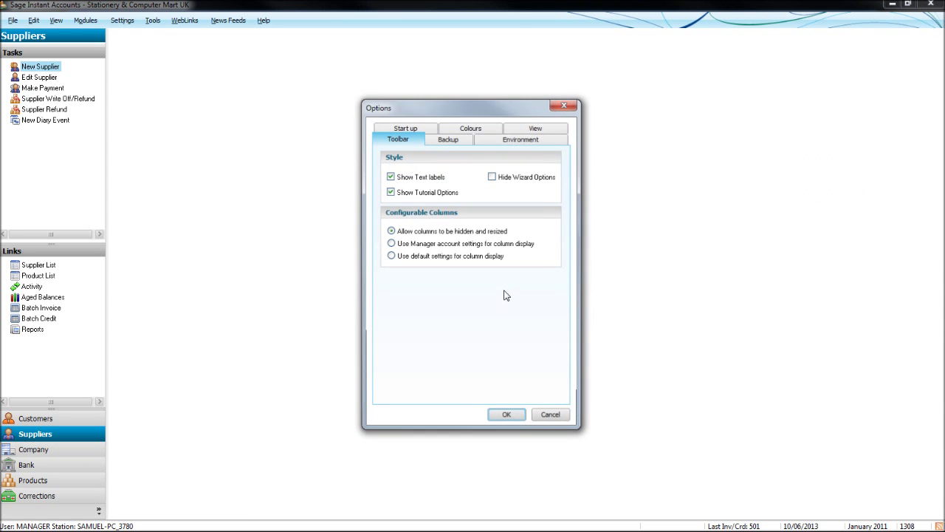
pyautogui.click(535, 127)
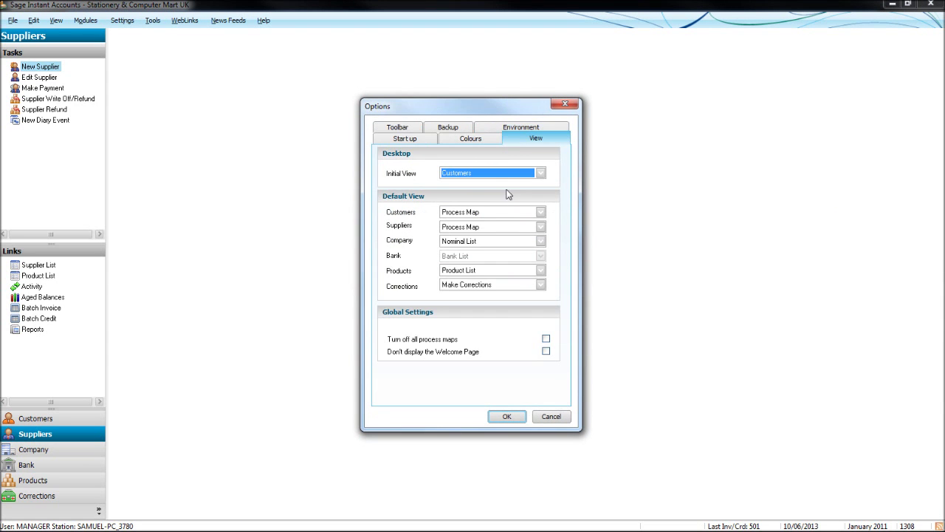
pyautogui.click(496, 215)
pyautogui.click(495, 230)
pyautogui.click(495, 226)
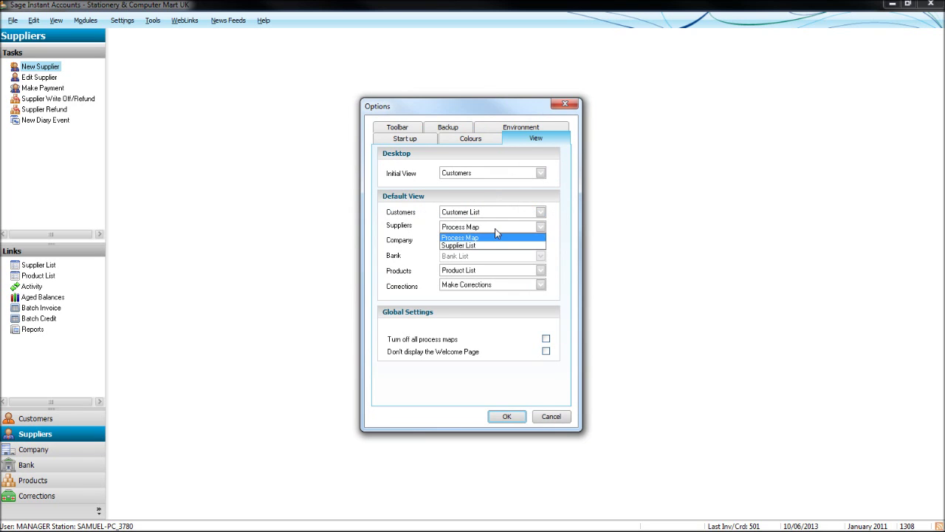
pyautogui.click(496, 246)
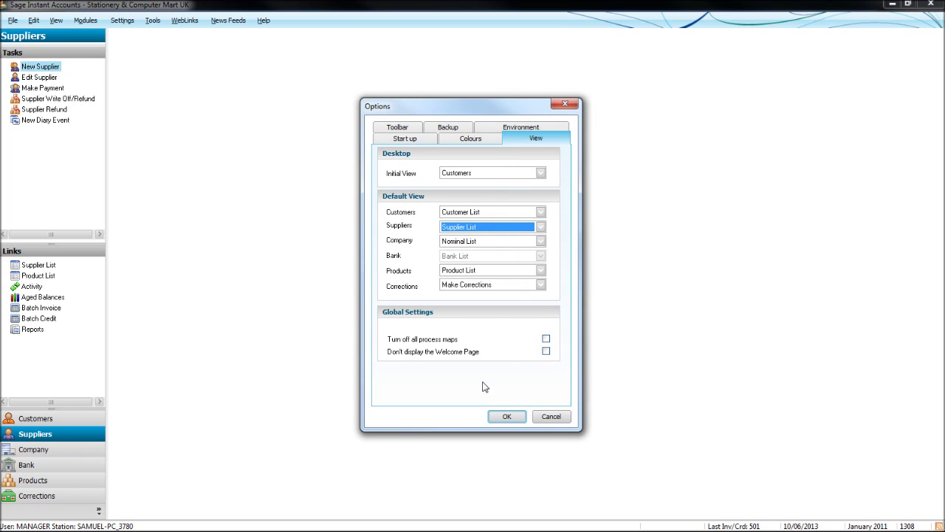
pyautogui.click(547, 341)
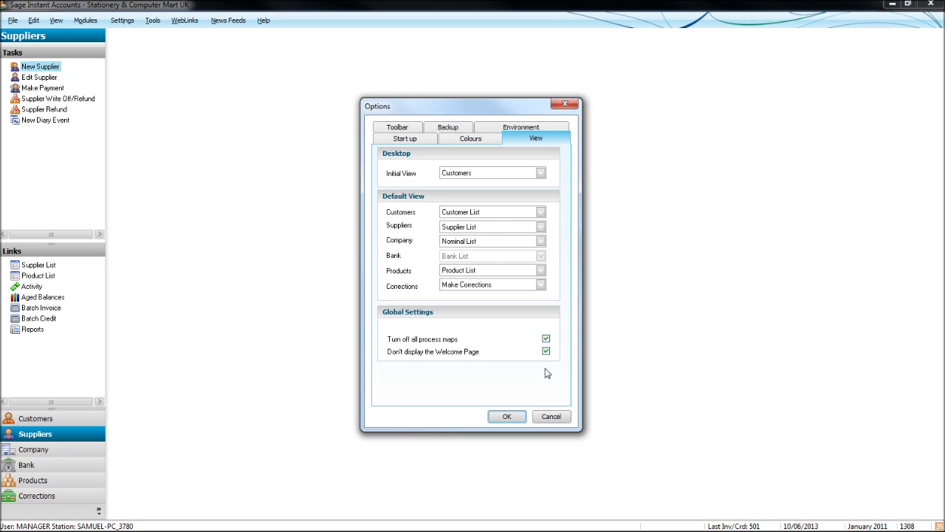
pyautogui.click(511, 418)
# Set the custom colour for customers to bright pink in the program options and view the customer list
pyautogui.click(153, 21)
pyautogui.click(190, 113)
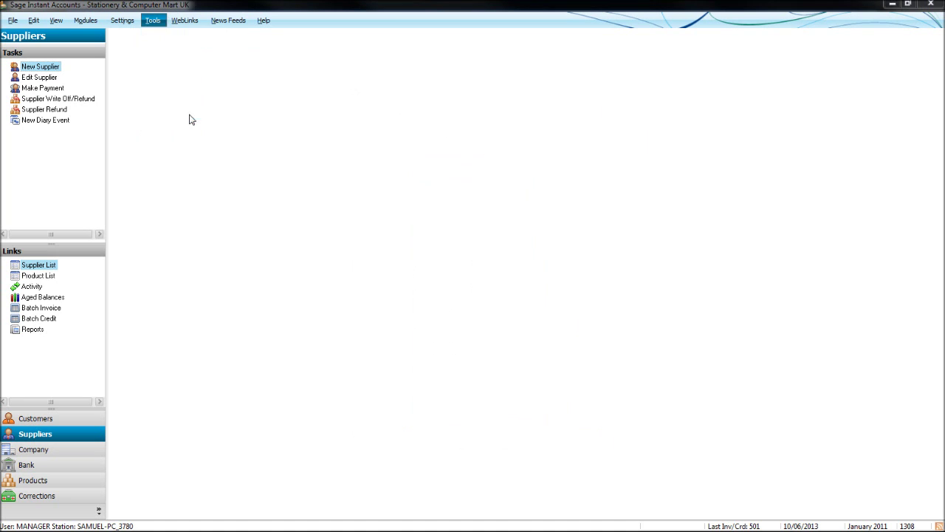
pyautogui.click(481, 128)
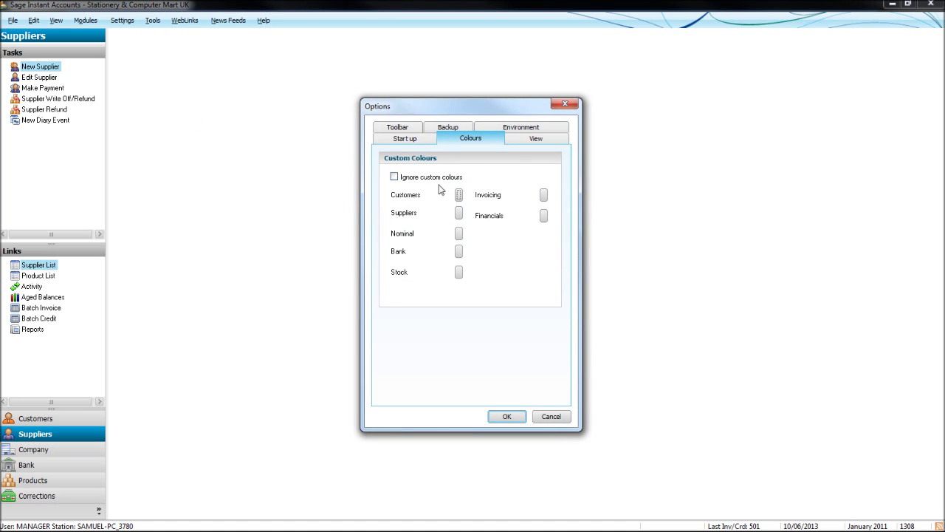
pyautogui.click(458, 197)
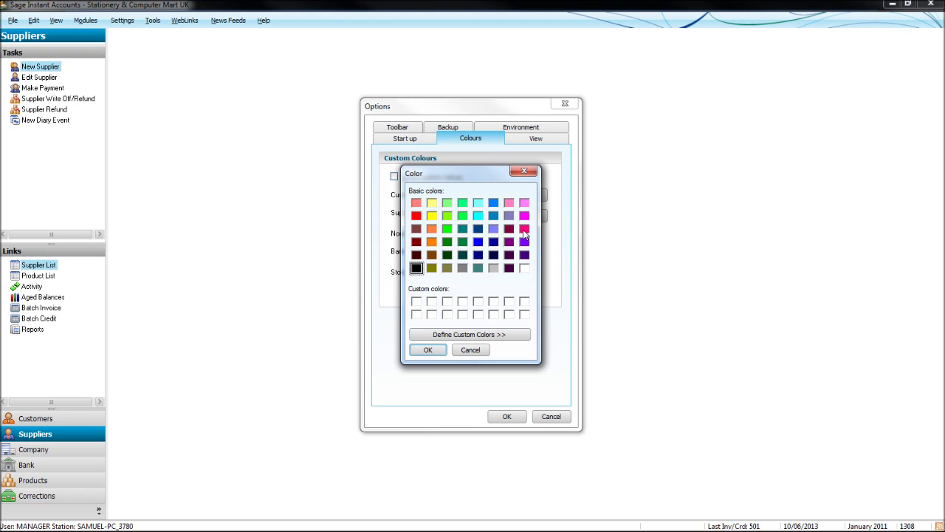
pyautogui.click(524, 230)
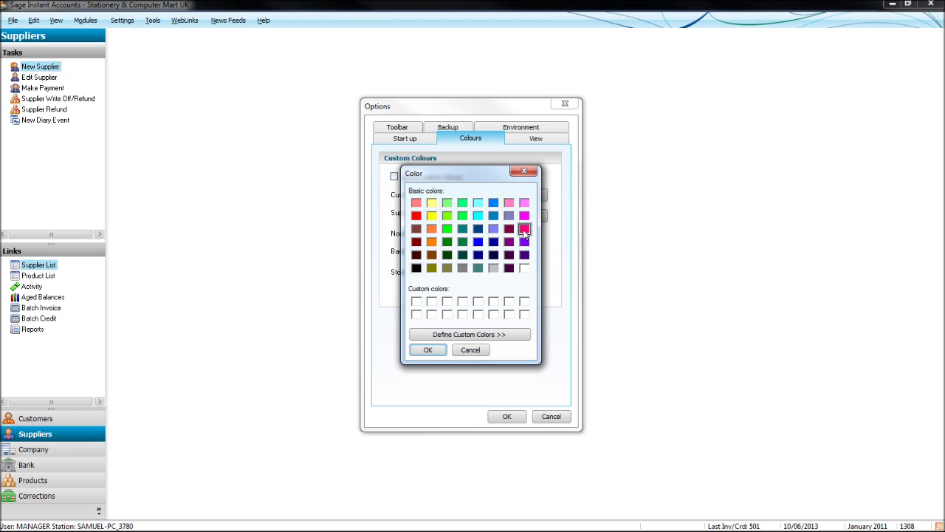
pyautogui.click(428, 349)
pyautogui.click(507, 416)
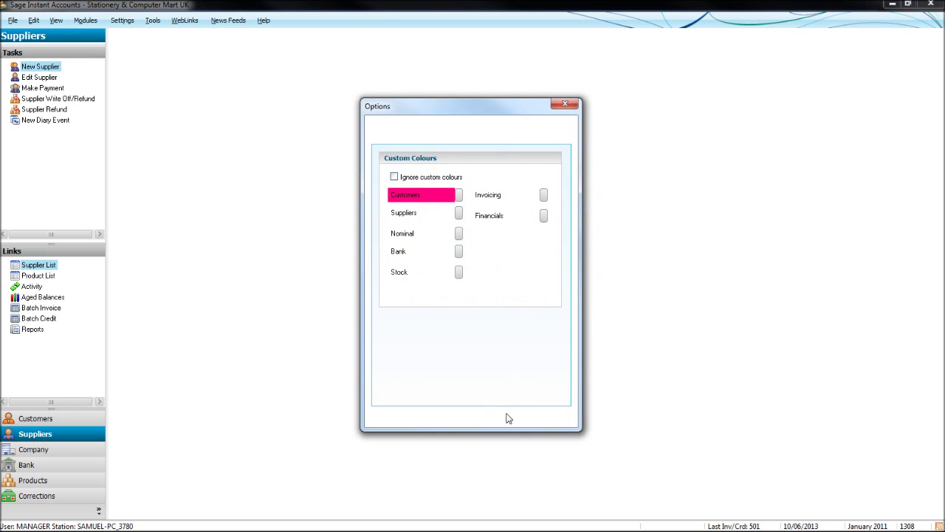
pyautogui.click(54, 422)
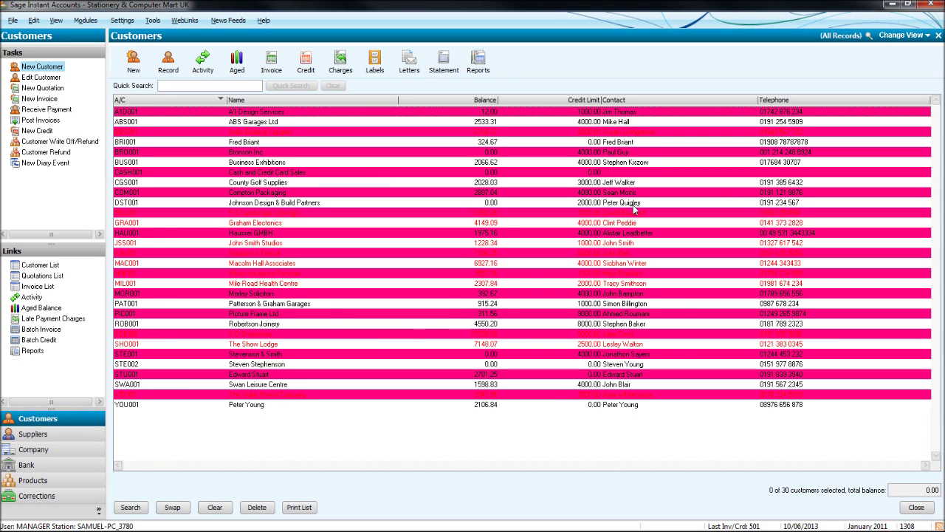
# Change the custom colour for customers to white in the program options and save it
pyautogui.click(153, 21)
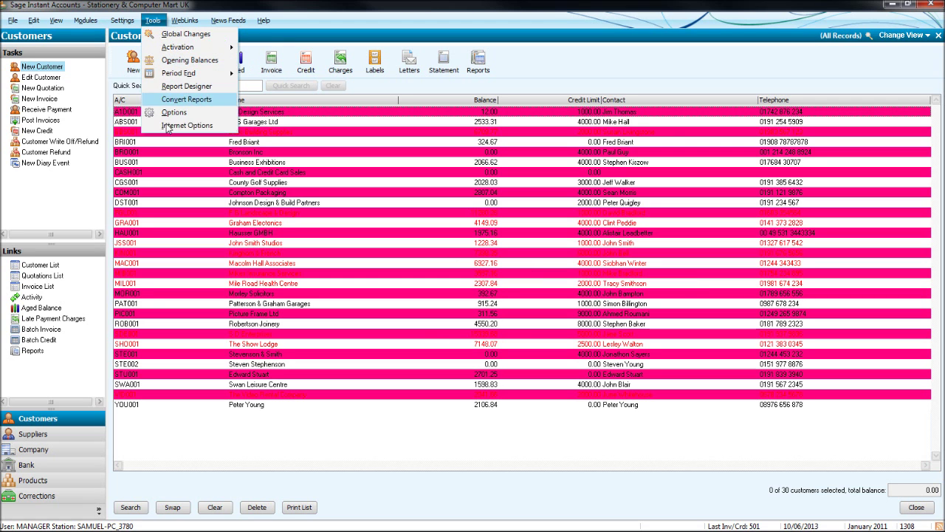
pyautogui.click(179, 121)
pyautogui.click(500, 306)
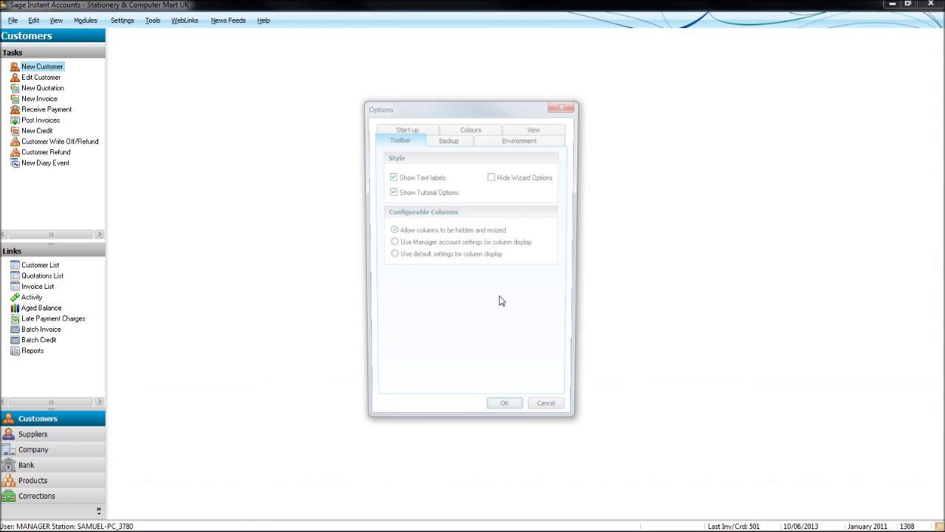
pyautogui.click(502, 140)
pyautogui.click(484, 132)
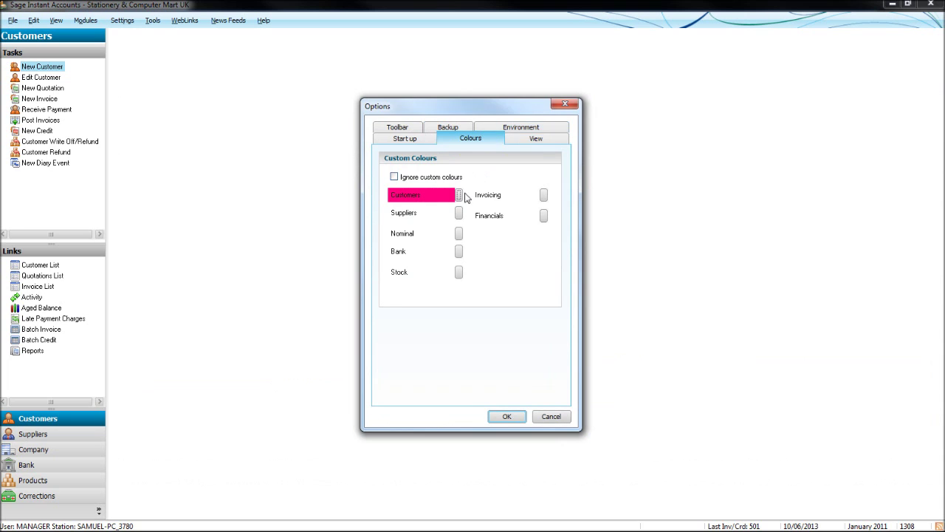
pyautogui.click(463, 194)
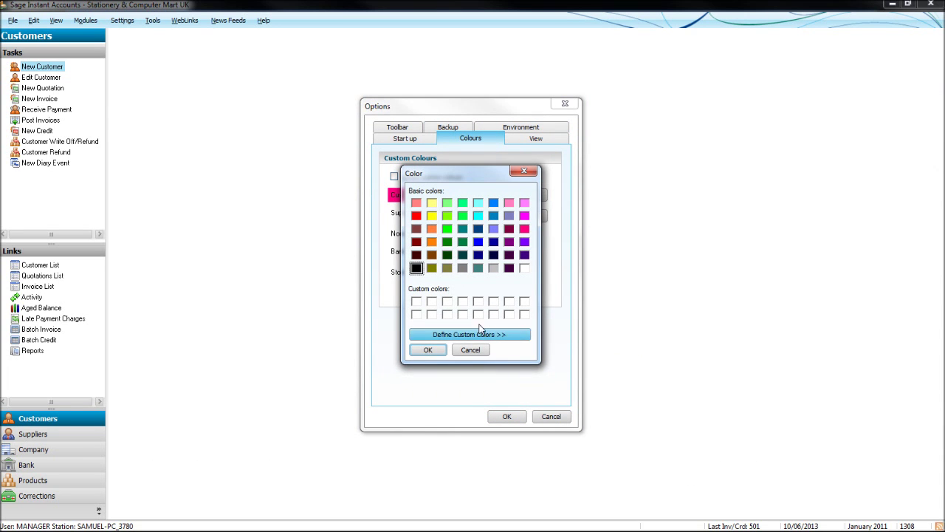
pyautogui.click(525, 270)
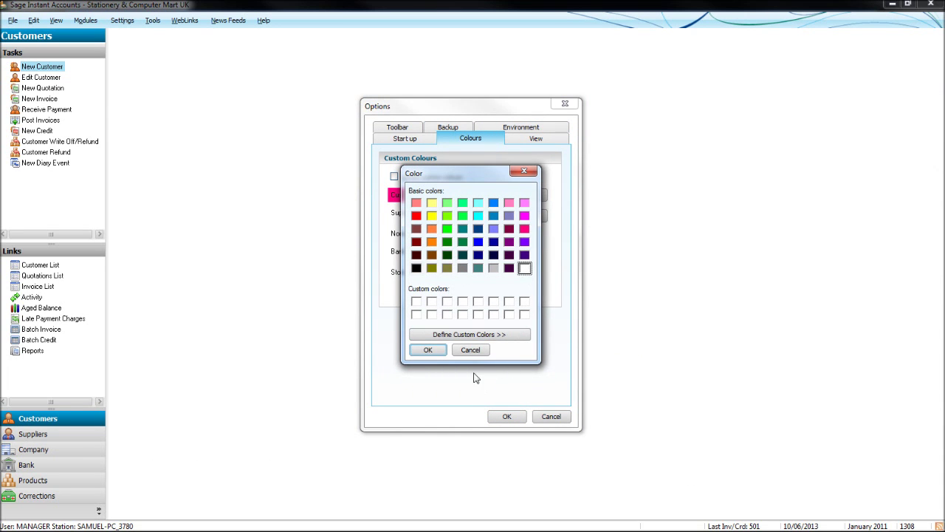
pyautogui.click(428, 349)
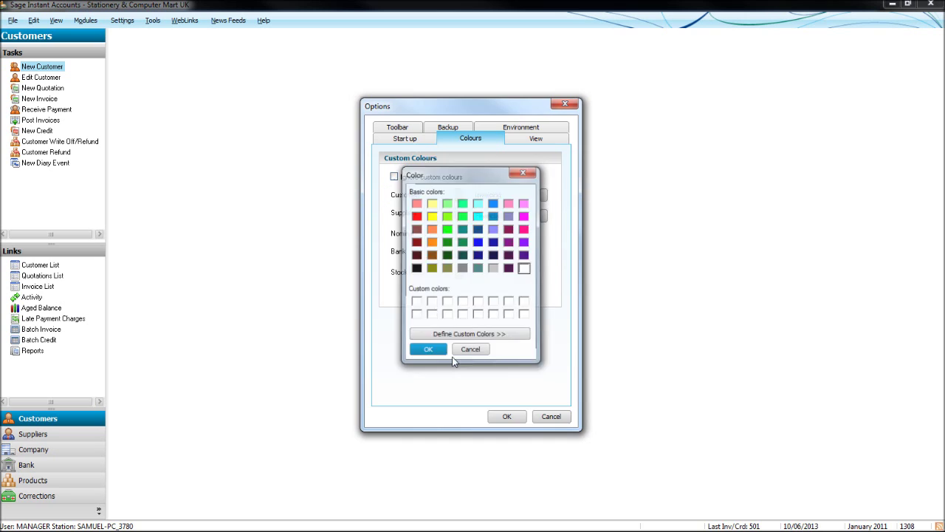
pyautogui.click(499, 418)
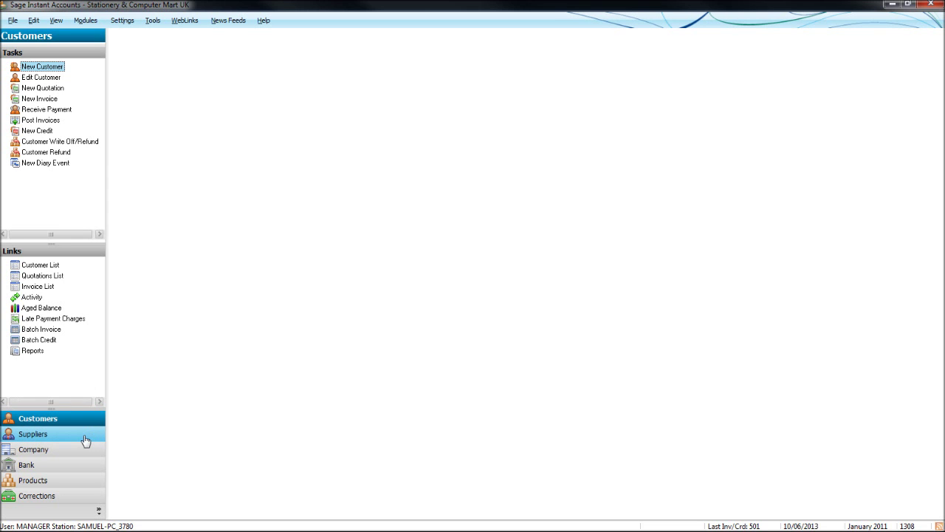
# View the bank accounts and the nominal ledger, and open the company's financials
pyautogui.click(68, 473)
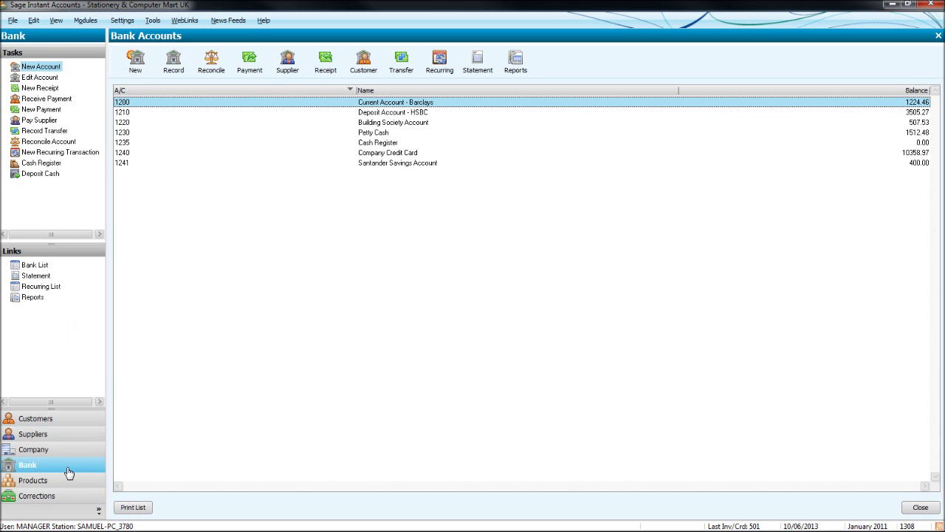
pyautogui.click(69, 451)
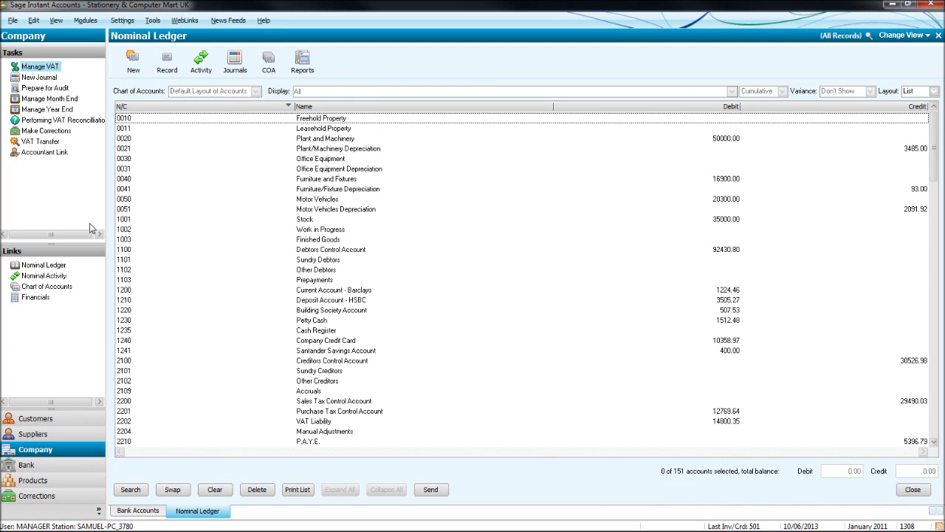
pyautogui.click(38, 297)
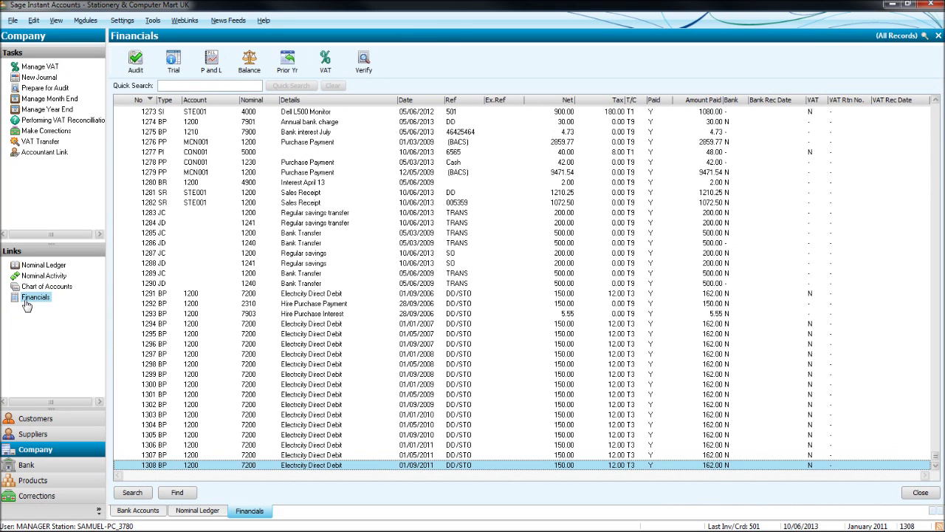
# Preview the Profit and Loss report for January 2011 to December 2011 with the default chart of accounts, and read through it
pyautogui.click(221, 72)
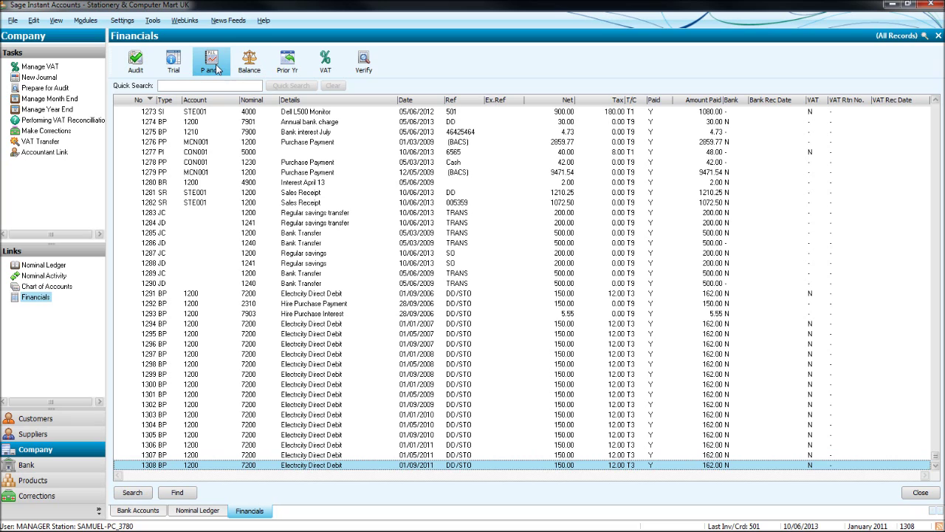
pyautogui.click(217, 70)
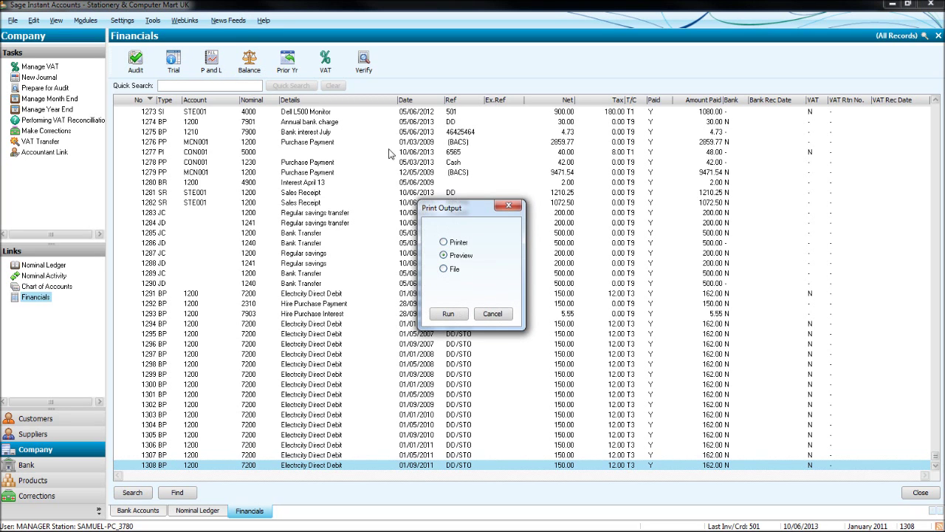
pyautogui.click(449, 314)
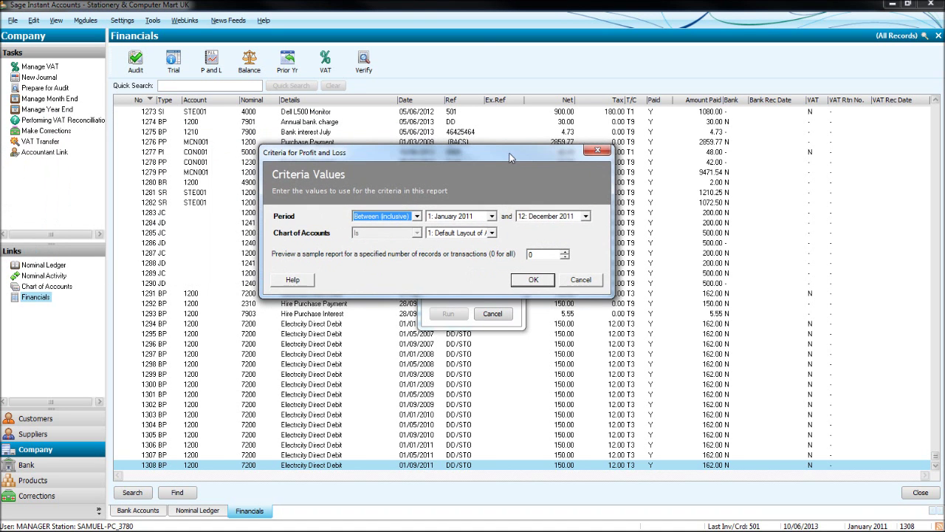
pyautogui.click(533, 280)
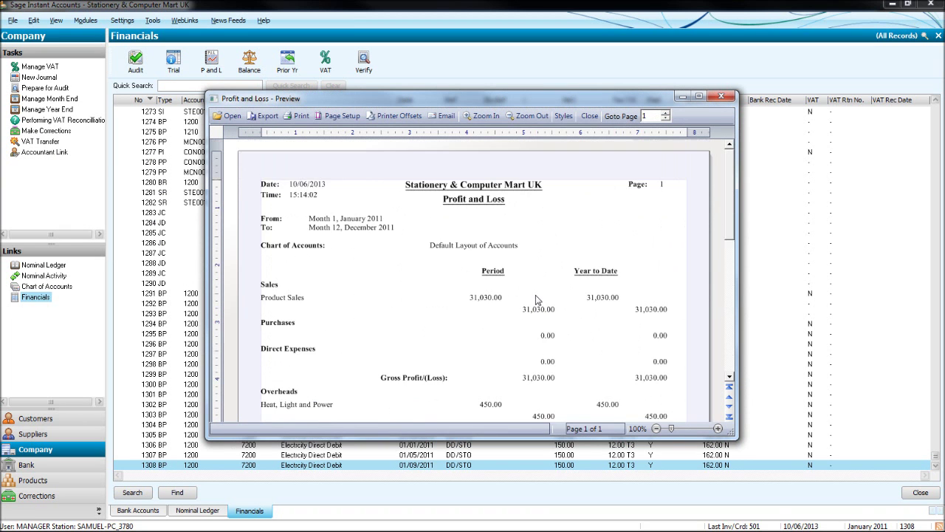
pyautogui.scroll(-2, 537, 299)
pyautogui.scroll(-4, 467, 331)
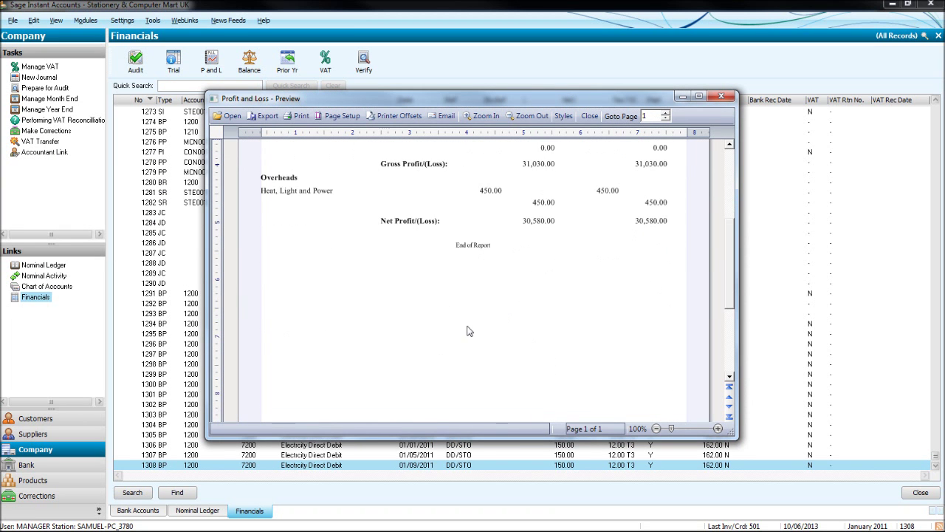
pyautogui.scroll(3, 526, 287)
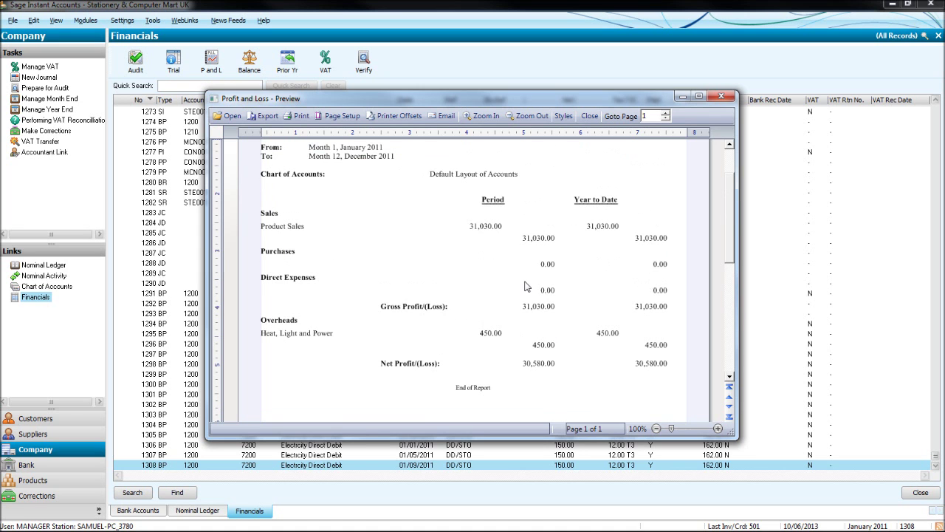
# Close the full-year Profit and Loss preview and preview the report again with the period from January 2011 to January 2011
pyautogui.scroll(3, 513, 299)
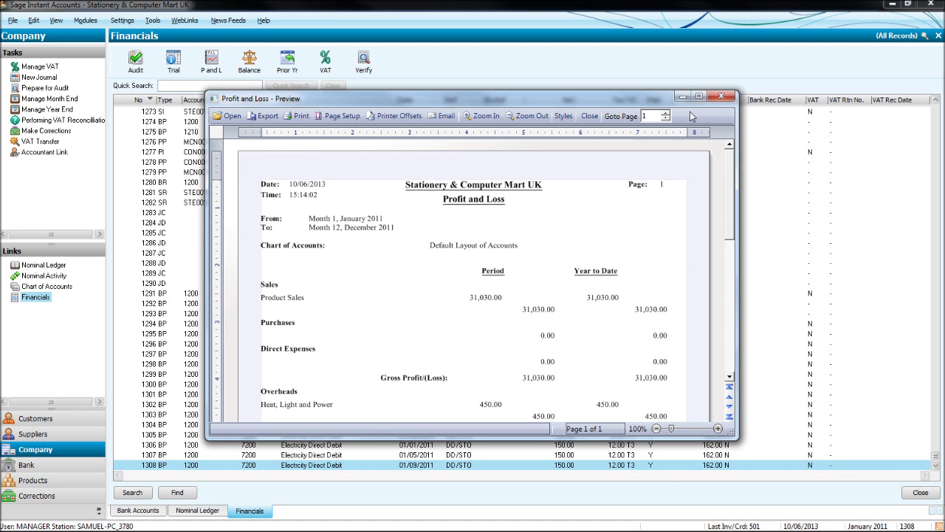
pyautogui.click(719, 98)
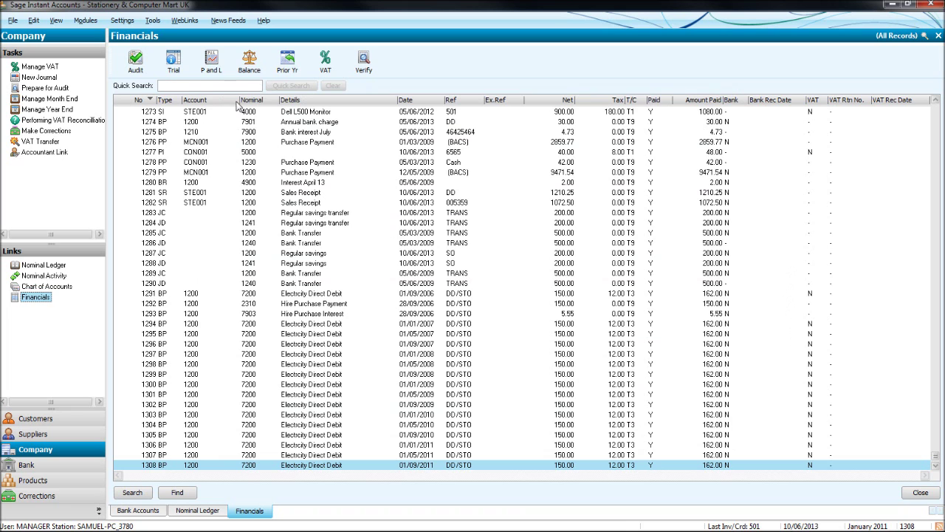
pyautogui.click(212, 61)
pyautogui.click(466, 314)
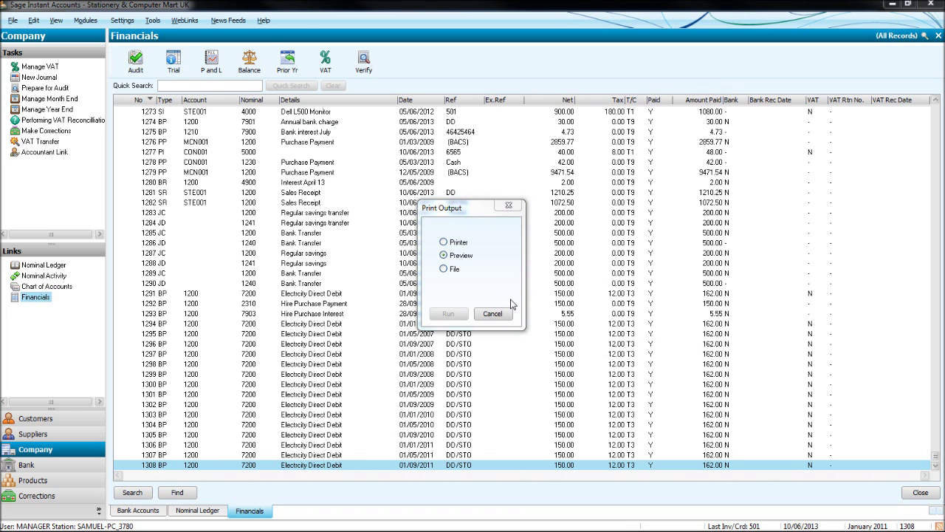
pyautogui.click(496, 260)
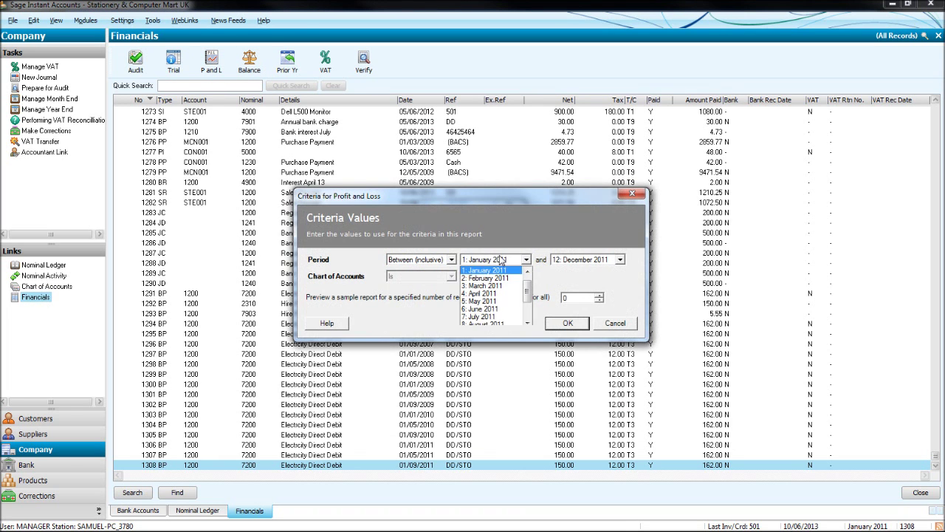
pyautogui.click(491, 271)
pyautogui.click(619, 259)
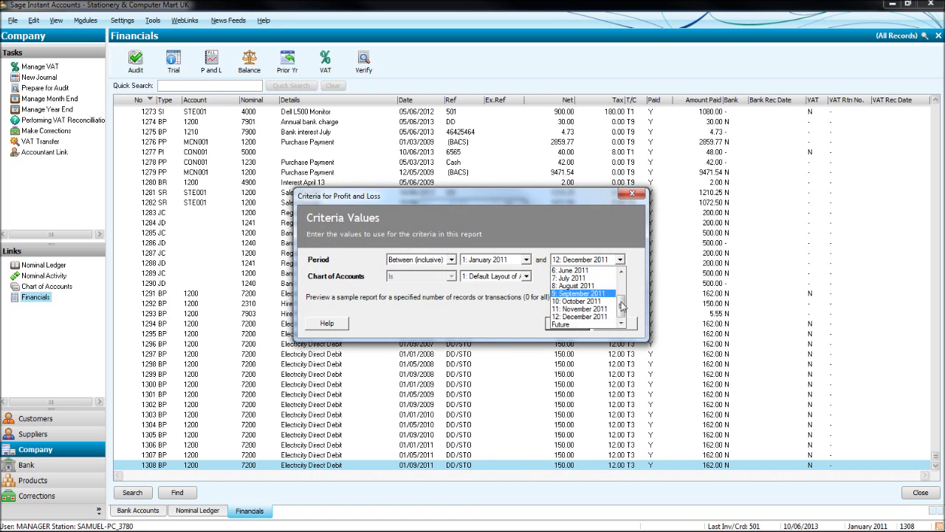
pyautogui.scroll(2, 606, 273)
pyautogui.click(619, 259)
pyautogui.click(569, 323)
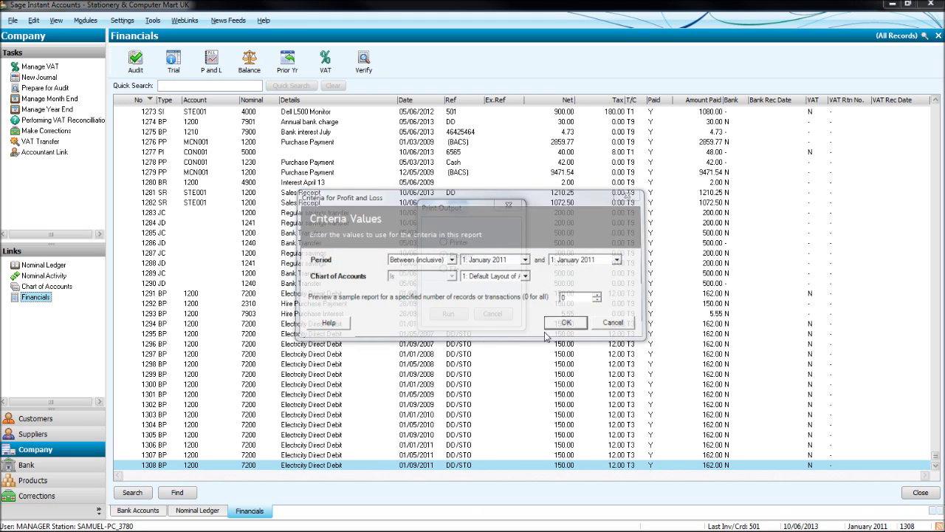
# Look through the January 2011 Profit and Loss preview, and close it along with the Financials and Nominal Ledger windows
pyautogui.scroll(-3, 533, 300)
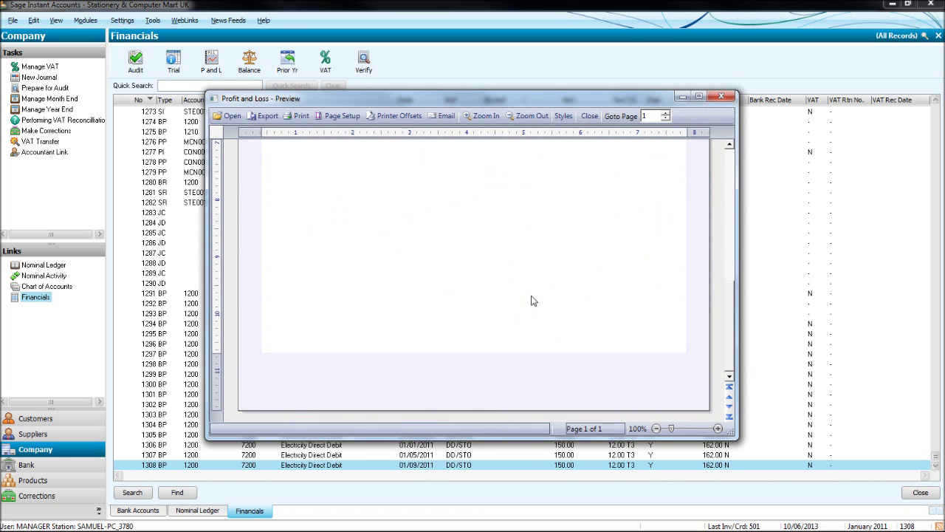
pyautogui.scroll(3, 534, 301)
pyautogui.click(721, 96)
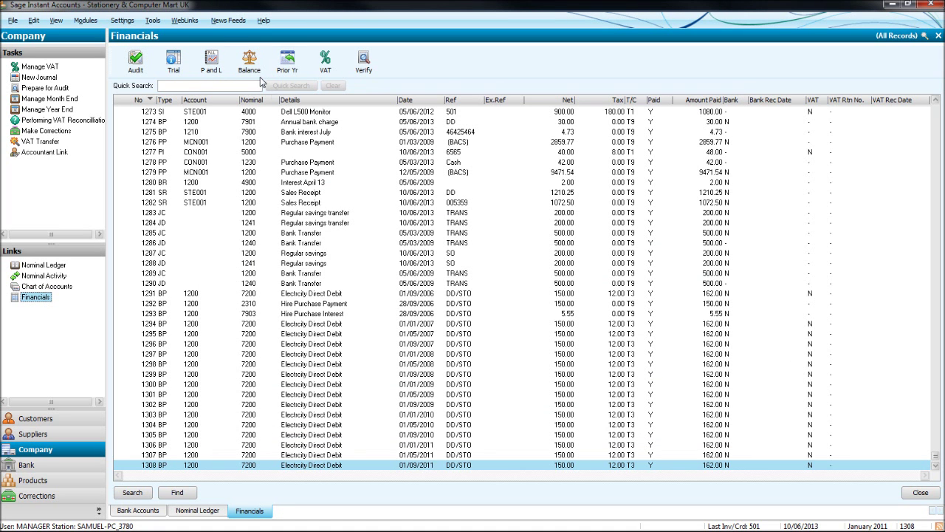
pyautogui.click(938, 36)
pyautogui.click(938, 37)
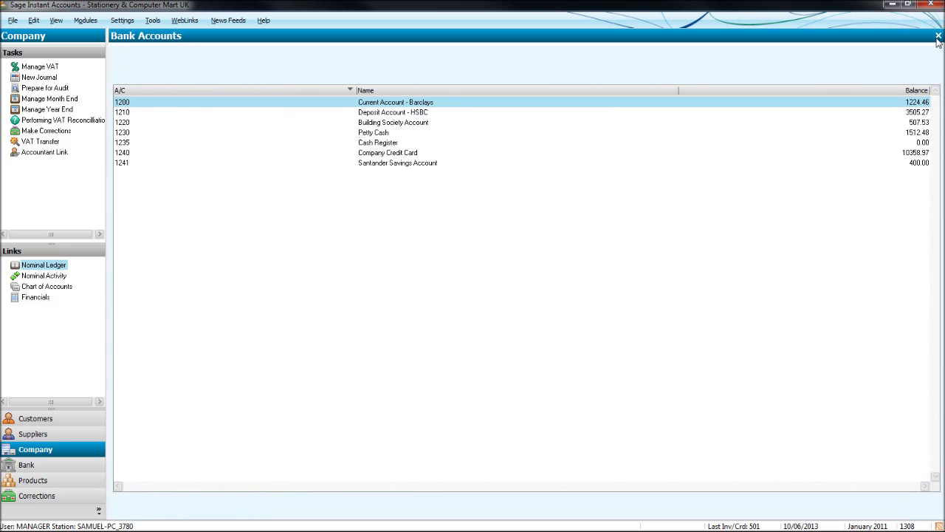